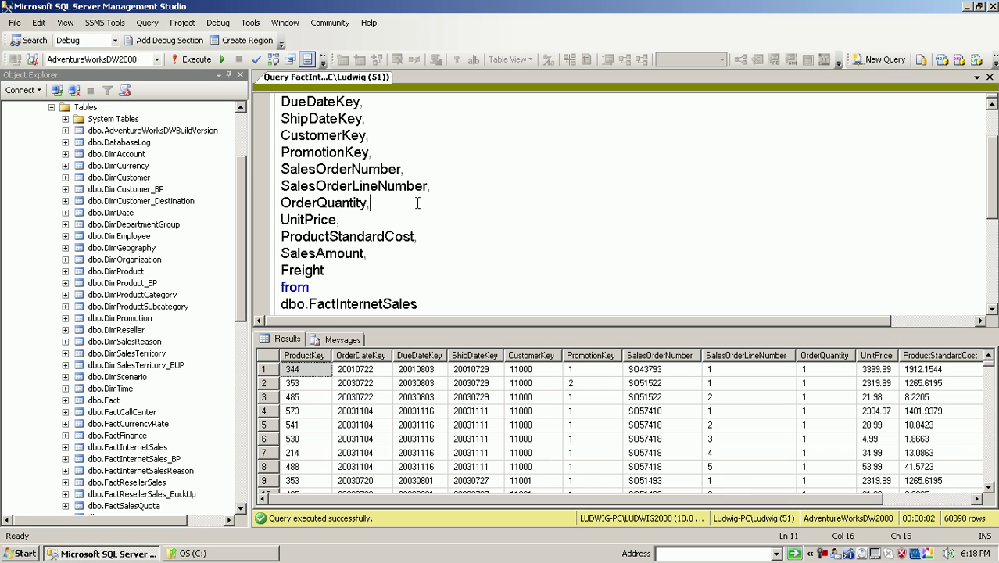
# - Run the FactInternetSales query, returning 60398 rows, then place the caret after Freight
pyautogui.click(196, 61)
pyautogui.click(367, 272)
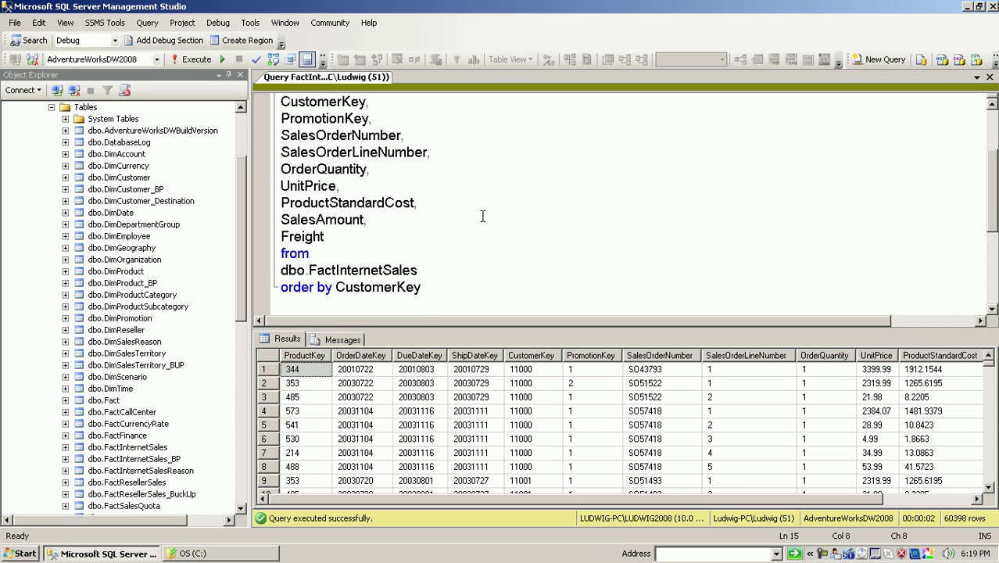
# - Re-run the whole FactInternetSales query with the 'order by CustomerKey' sort
pyautogui.moveTo(427, 288); pyautogui.dragTo(314, 287)
pyautogui.click(192, 60)
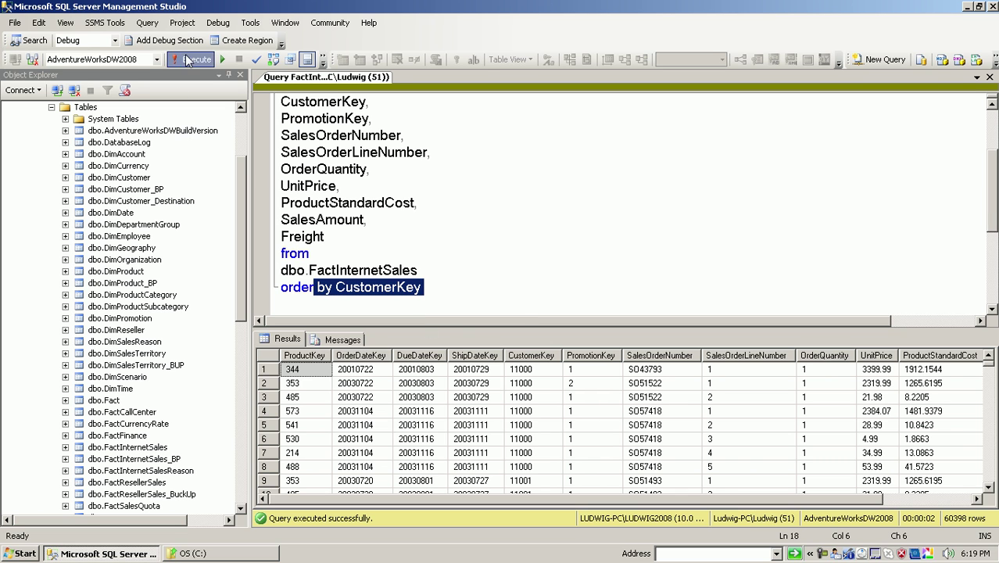
pyautogui.click(393, 237)
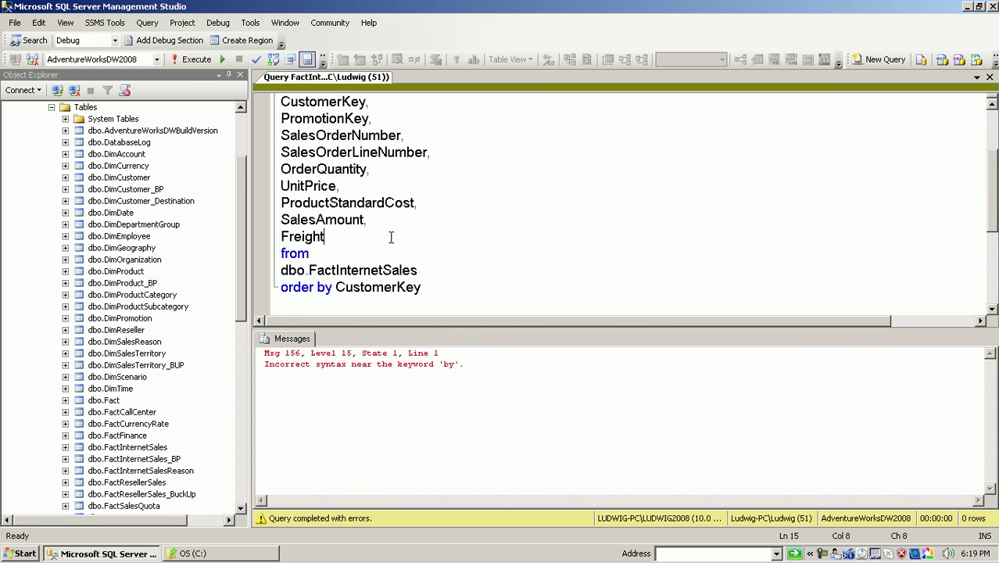
pyautogui.click(191, 60)
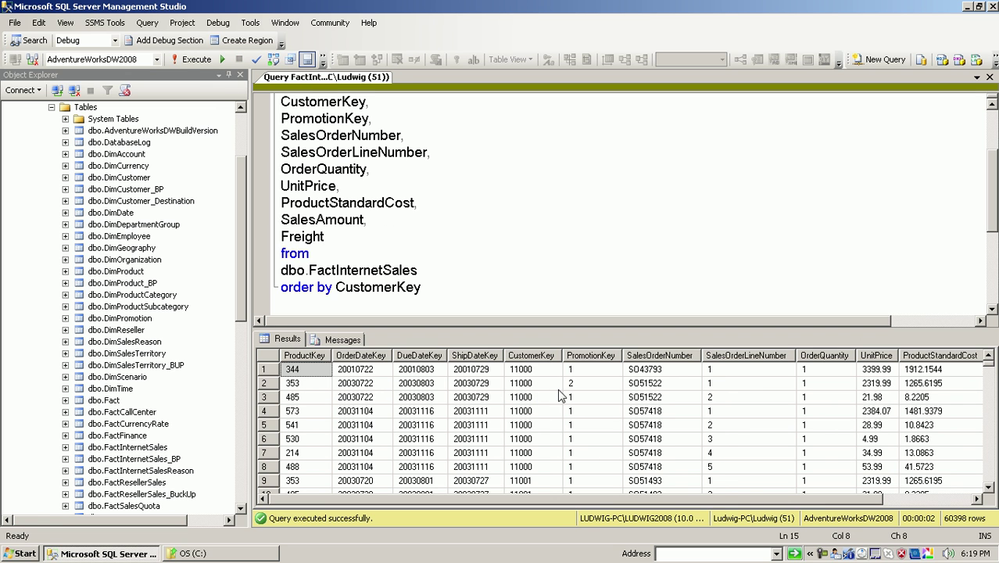
# - Select result rows 4 through 8, the five SO57418 order lines
pyautogui.click(648, 414)
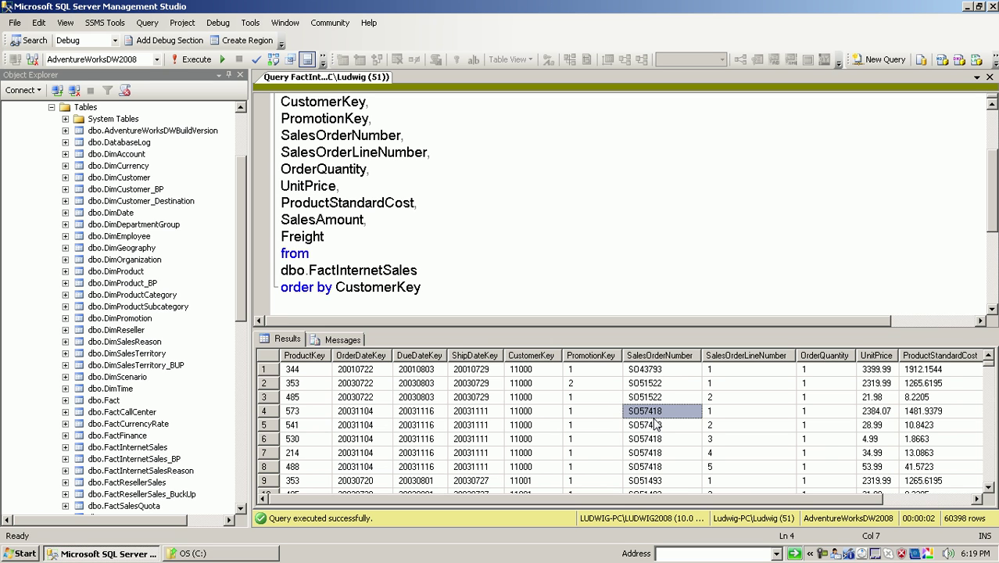
pyautogui.click(656, 426)
pyautogui.click(659, 440)
pyautogui.click(660, 453)
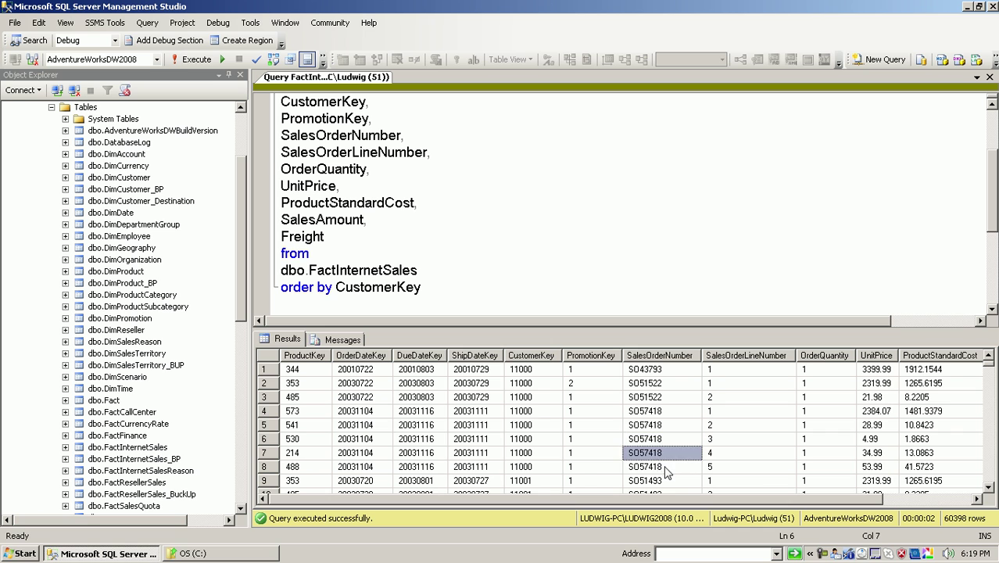
pyautogui.click(664, 468)
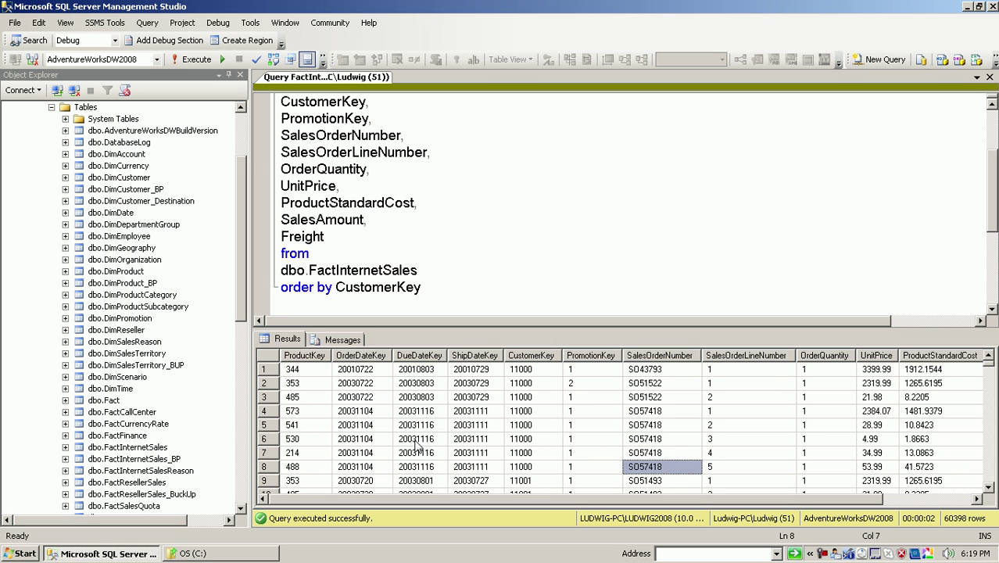
pyautogui.click(273, 412)
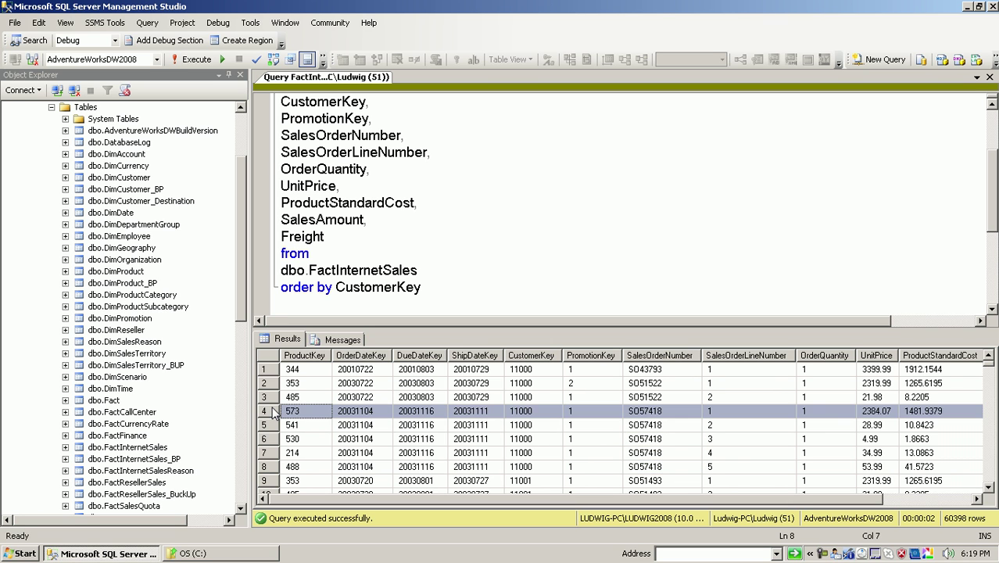
pyautogui.keyDown('shift'); pyautogui.click(268, 467); pyautogui.keyUp('shift')
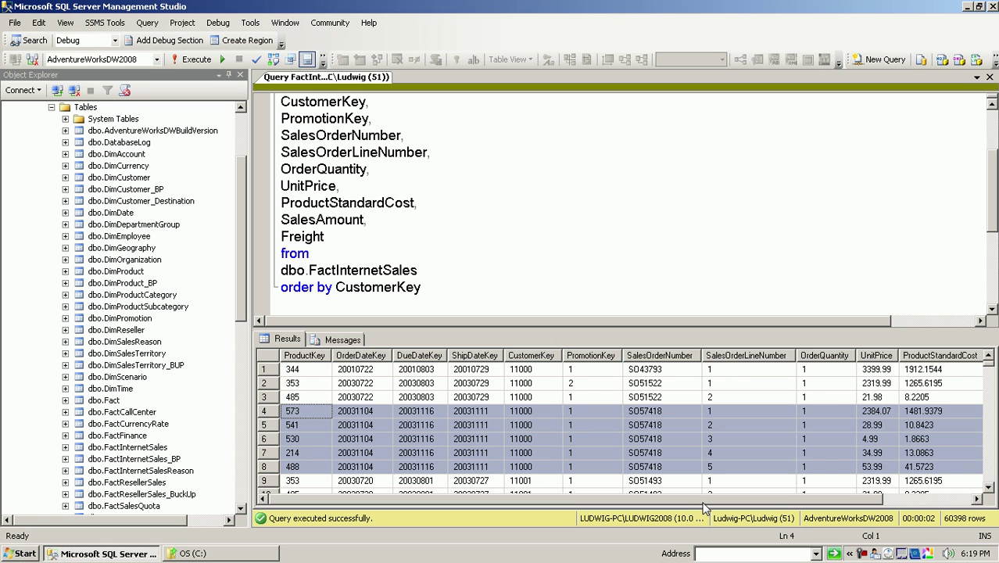
pyautogui.moveTo(702, 498); pyautogui.dragTo(775, 499)
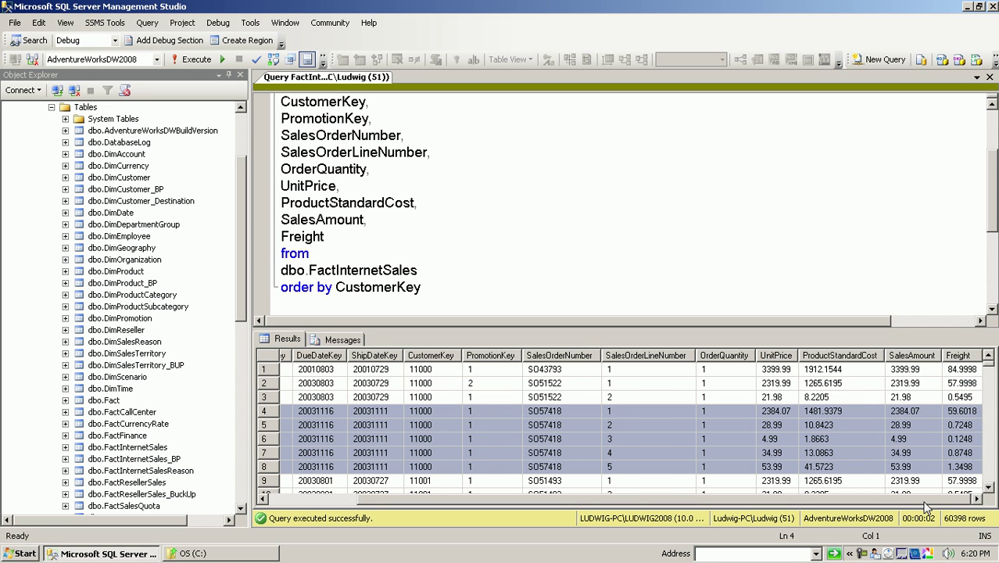
pyautogui.moveTo(925, 499); pyautogui.dragTo(866, 501)
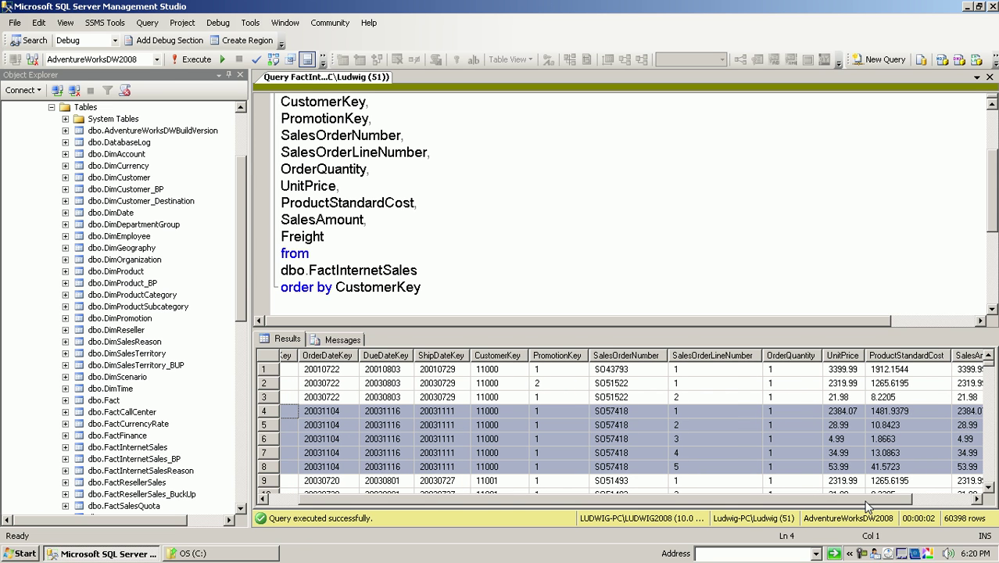
pyautogui.click(291, 439)
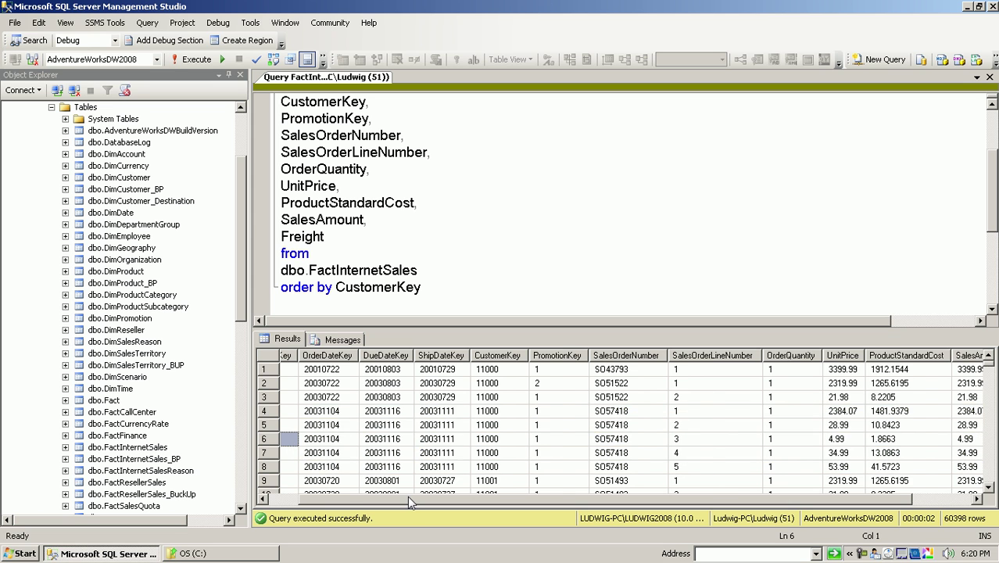
pyautogui.moveTo(407, 496); pyautogui.dragTo(349, 505)
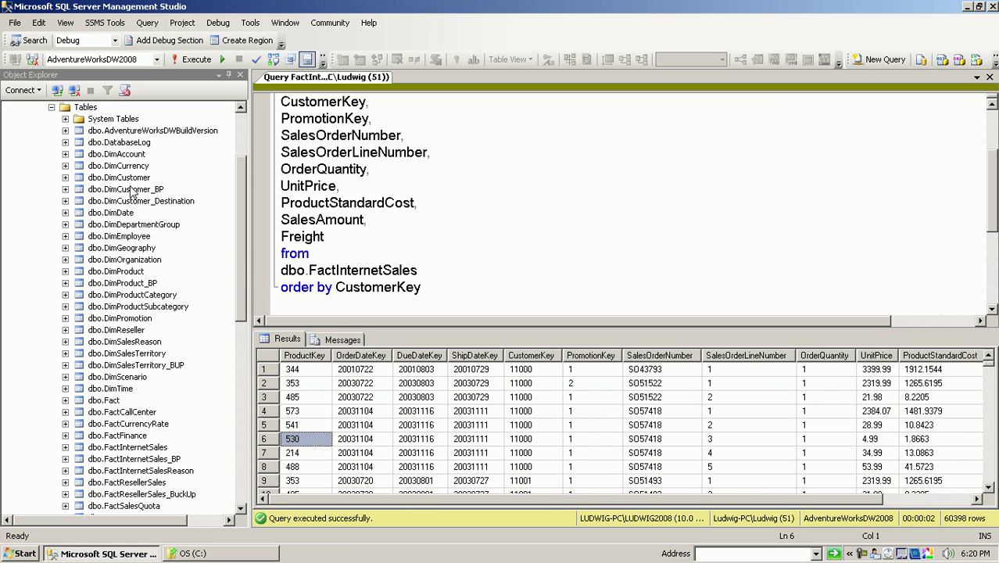
pyautogui.click(279, 301)
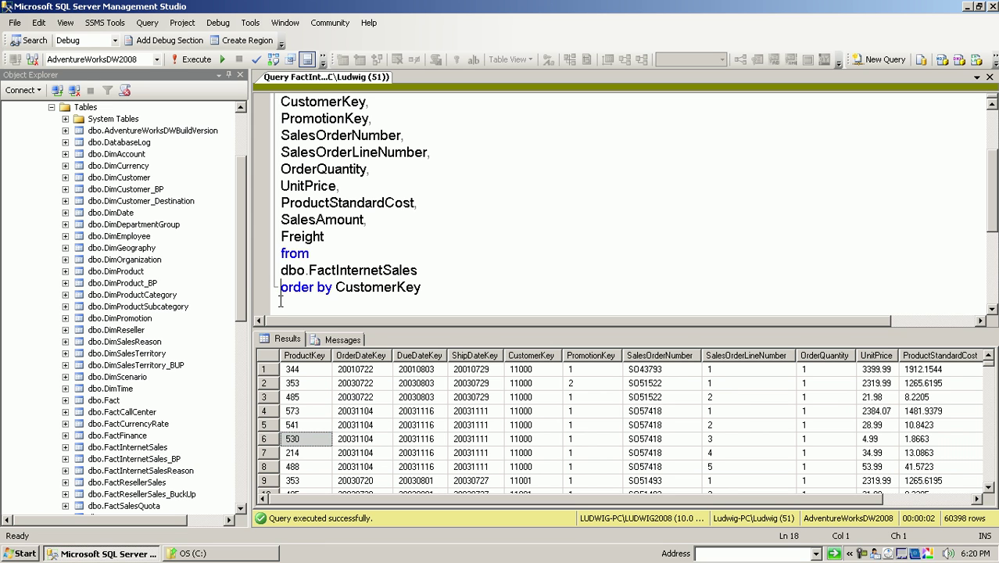
pyautogui.moveTo(243, 281)
pyautogui.mouseDown()
pyautogui.moveTo(246, 250)
pyautogui.moveTo(246, 263)
pyautogui.mouseUp()
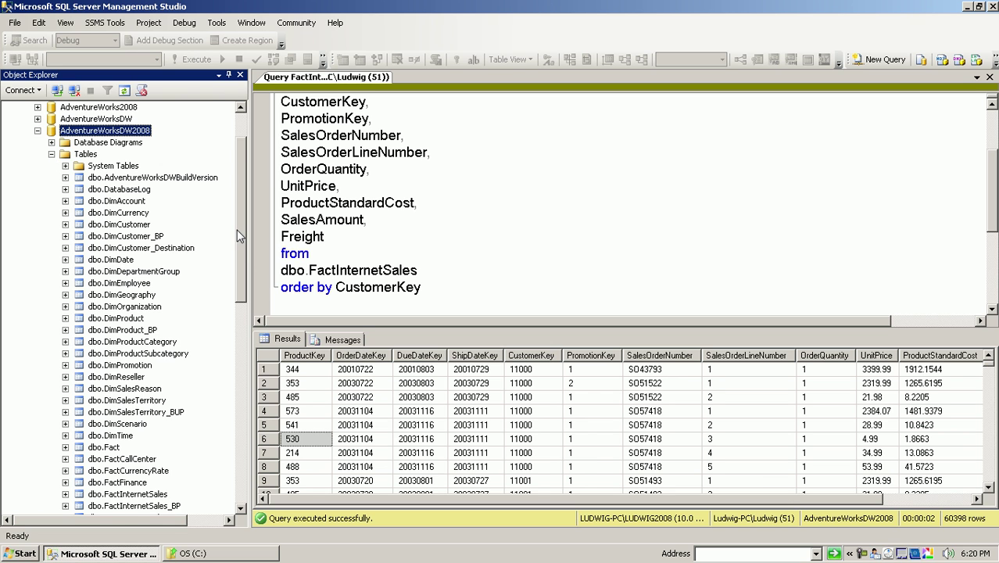
pyautogui.moveTo(237, 230); pyautogui.dragTo(245, 258)
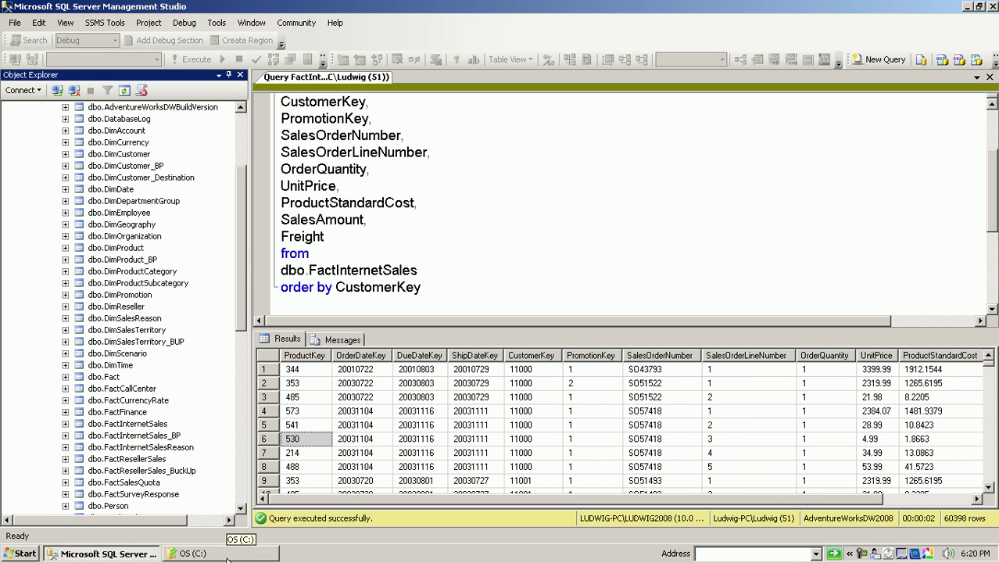
# - Launch SQL Server Business Intelligence Development Studio from the Microsoft SQL Server 2008 program group
pyautogui.click(25, 553)
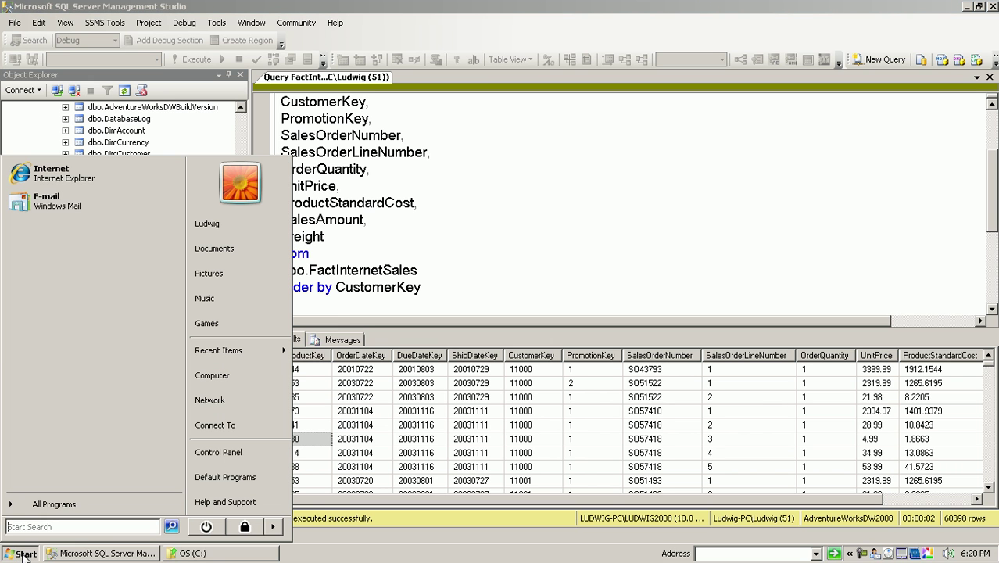
pyautogui.click(48, 505)
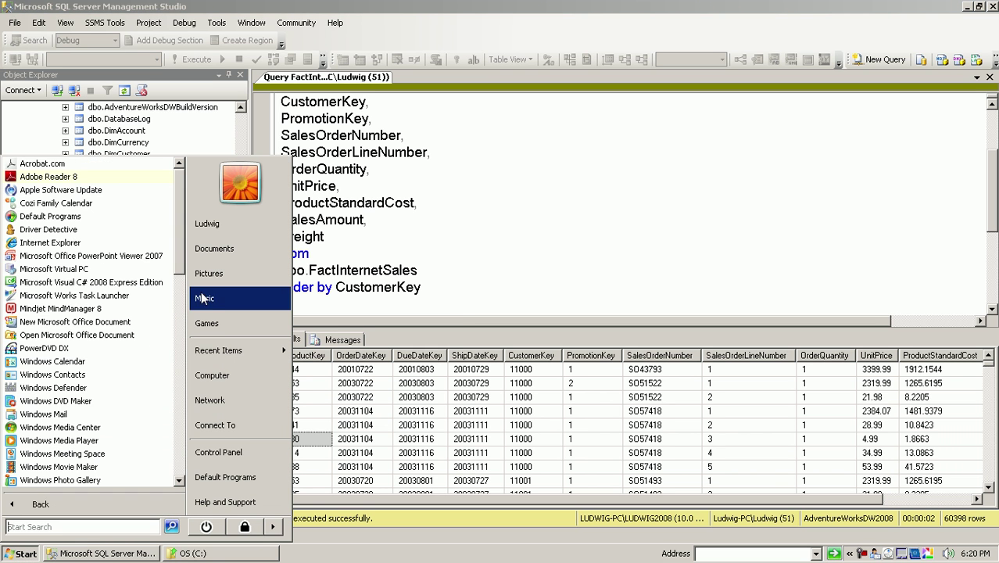
pyautogui.moveTo(179, 258); pyautogui.dragTo(193, 452)
pyautogui.click(112, 285)
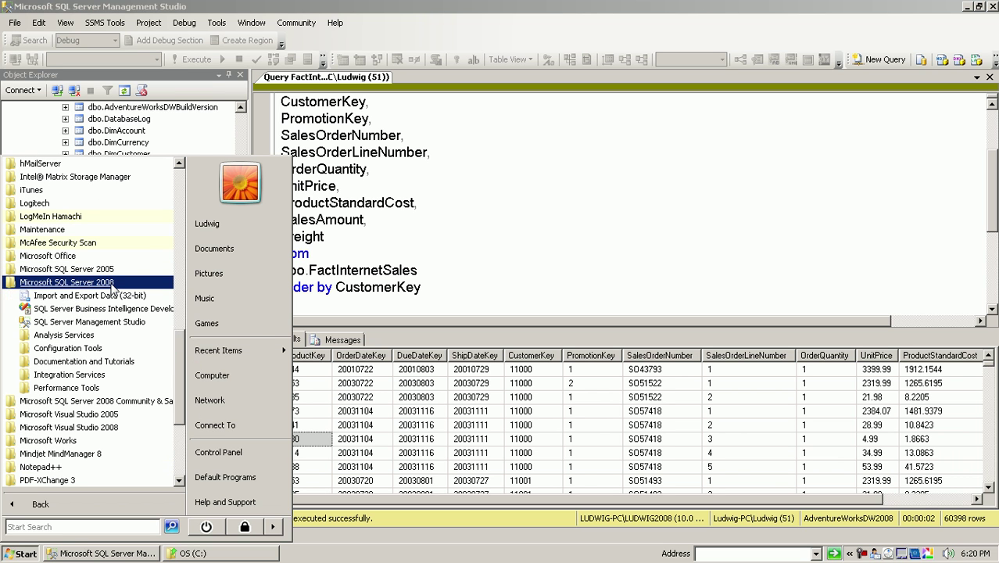
pyautogui.click(86, 309)
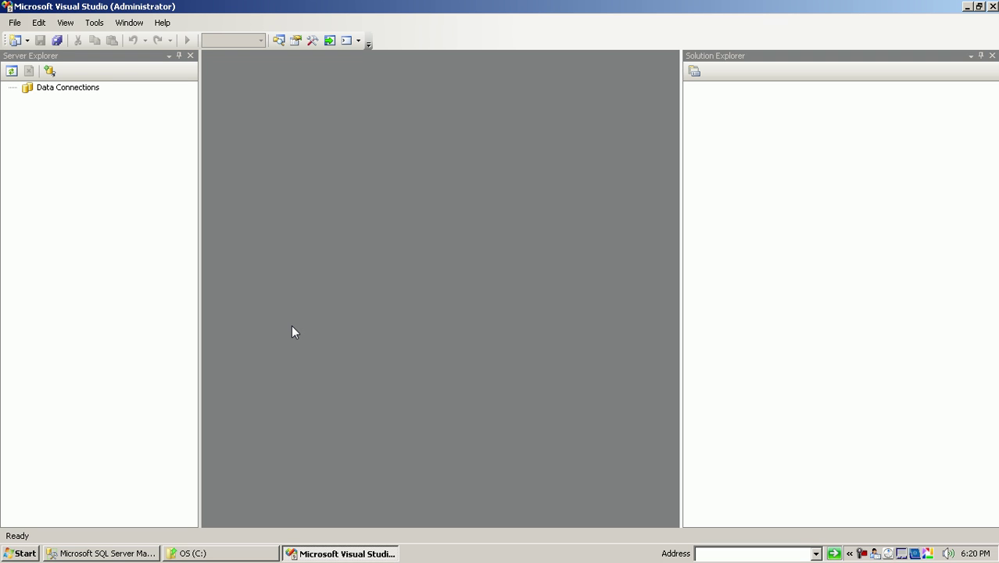
# - Add a data connection to the local SQL Server instance with database AdventureWorksDW2008
pyautogui.rightClick(81, 91)
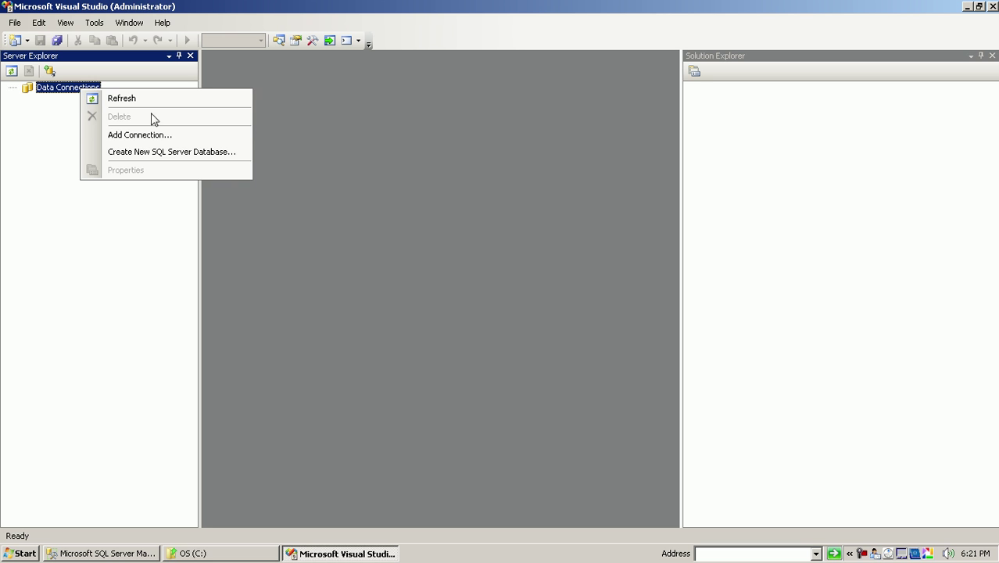
pyautogui.click(157, 135)
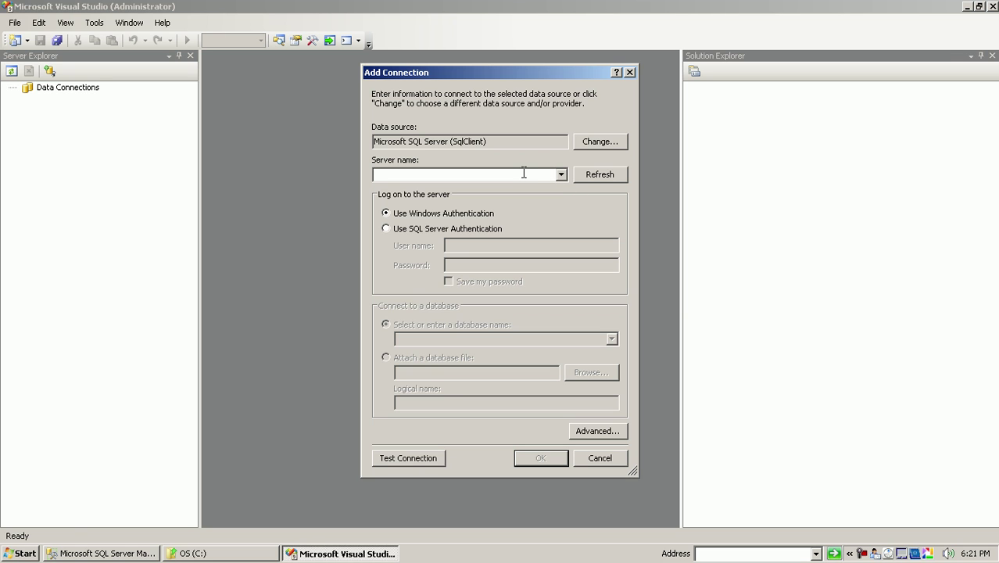
pyautogui.write('Ludwig-')
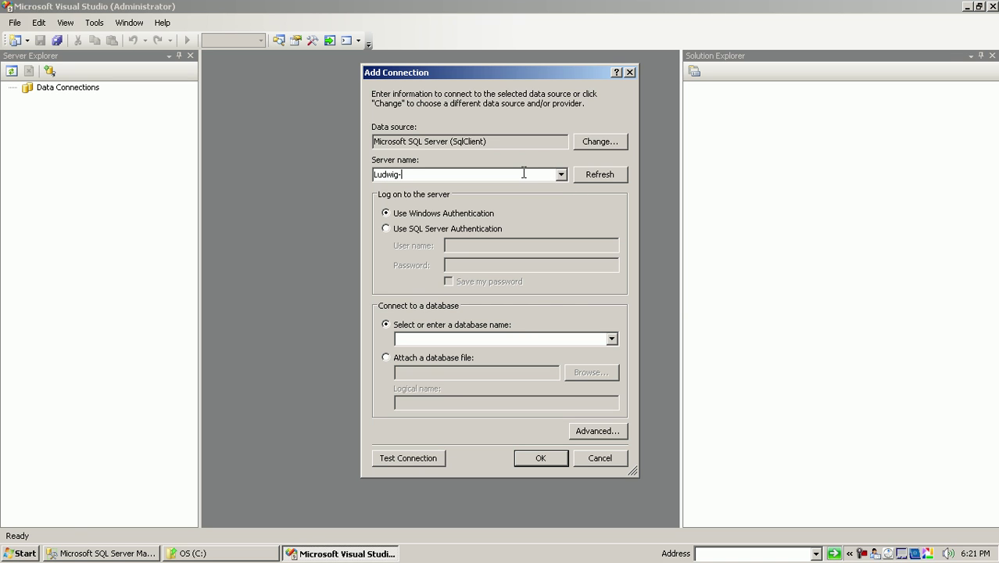
pyautogui.write('PC\\Ludwig2008')
pyautogui.click(613, 342)
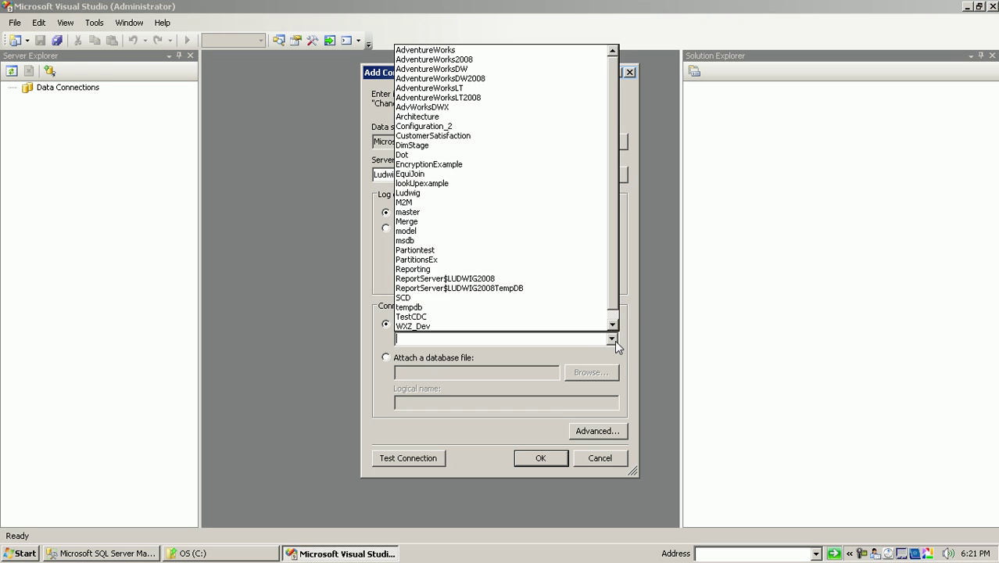
pyautogui.click(521, 81)
# - Test the AdventureWorksDW2008 connection successfully and save it
pyautogui.click(474, 175)
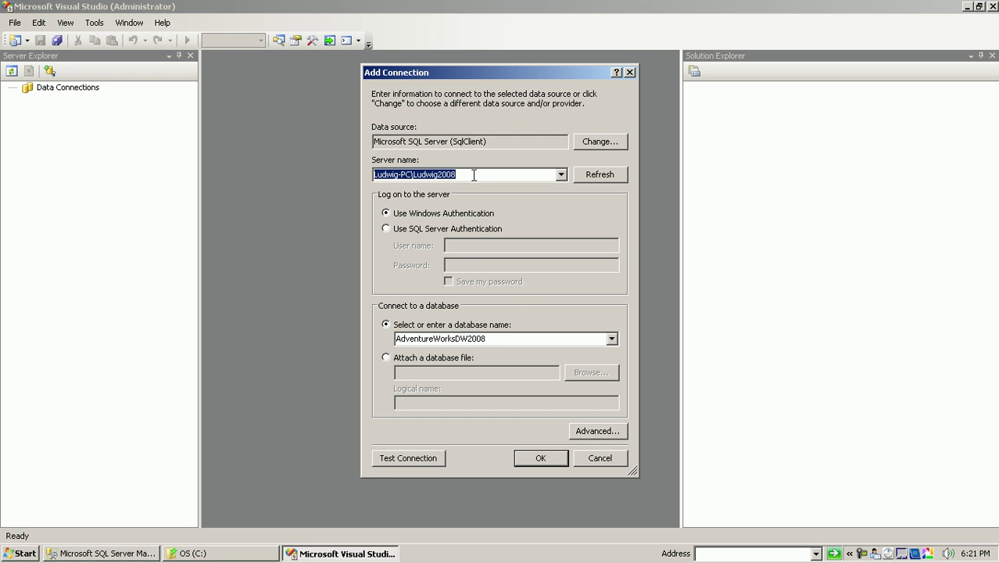
pyautogui.click(469, 175)
pyautogui.moveTo(469, 174); pyautogui.dragTo(374, 175)
pyautogui.click(460, 176)
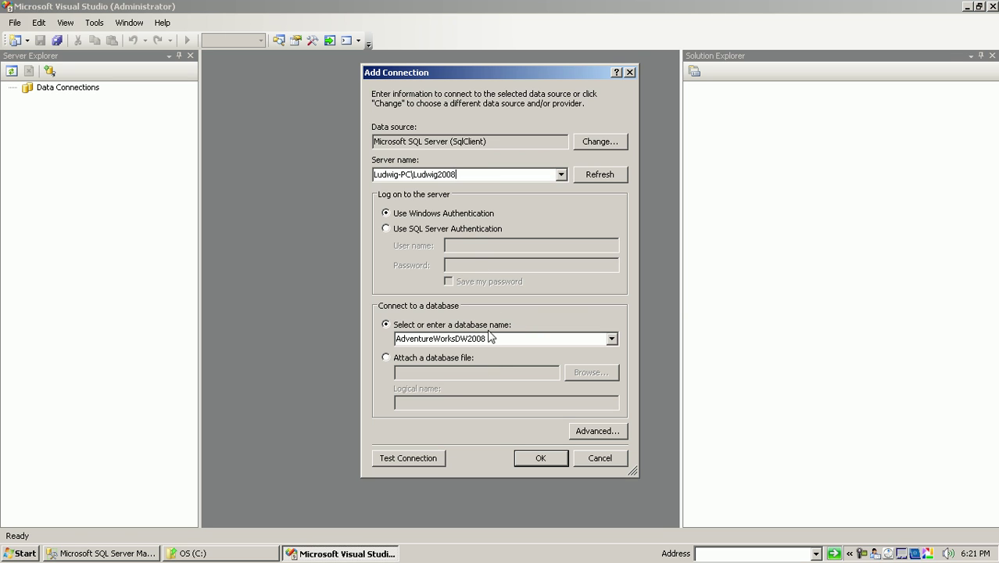
pyautogui.moveTo(457, 175); pyautogui.dragTo(391, 176)
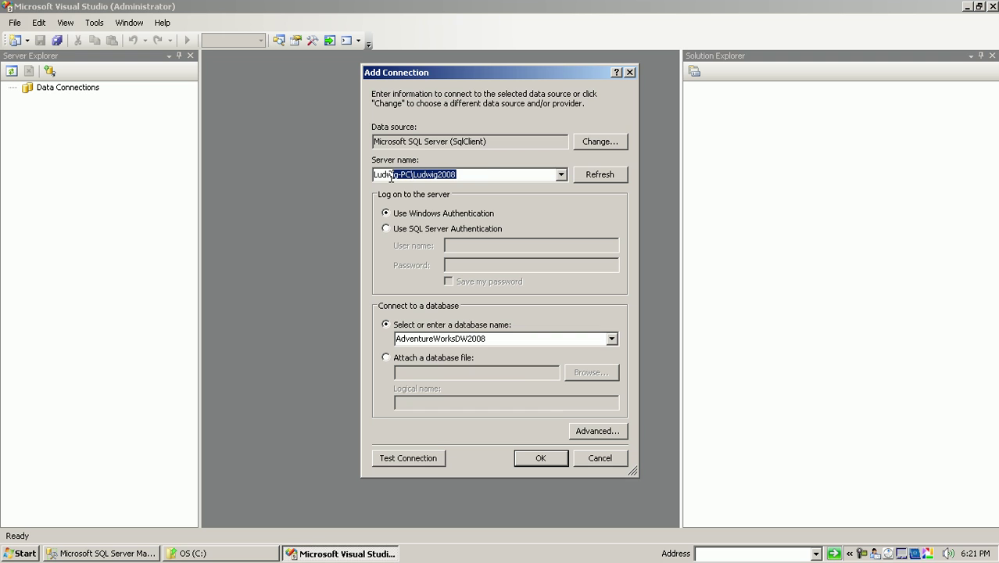
pyautogui.click(505, 178)
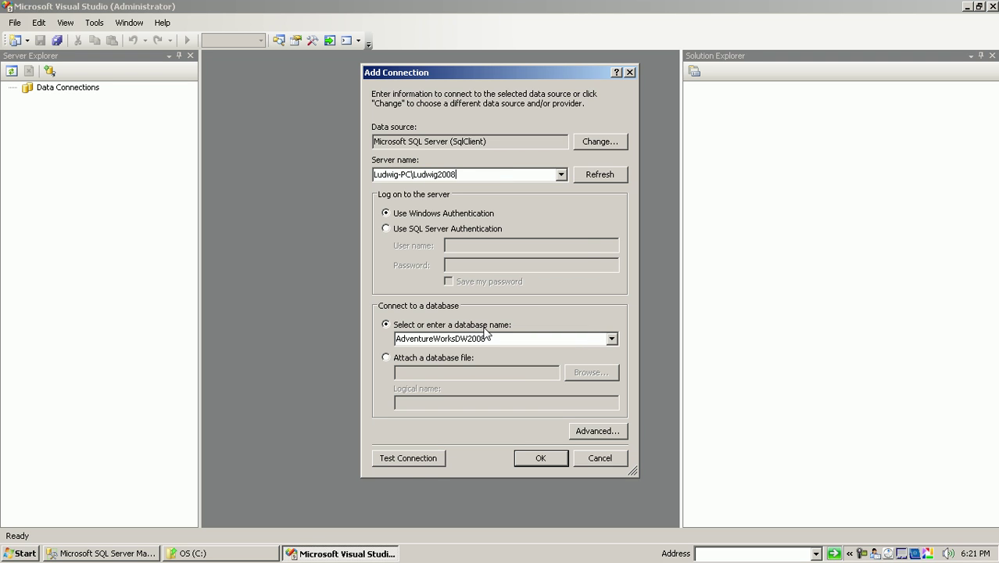
pyautogui.click(423, 465)
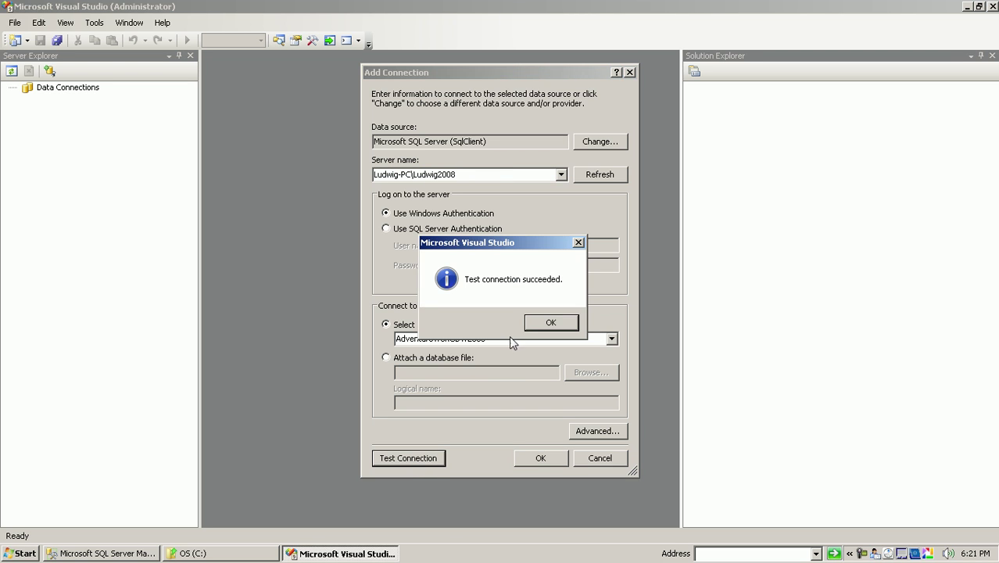
pyautogui.click(549, 321)
pyautogui.click(536, 459)
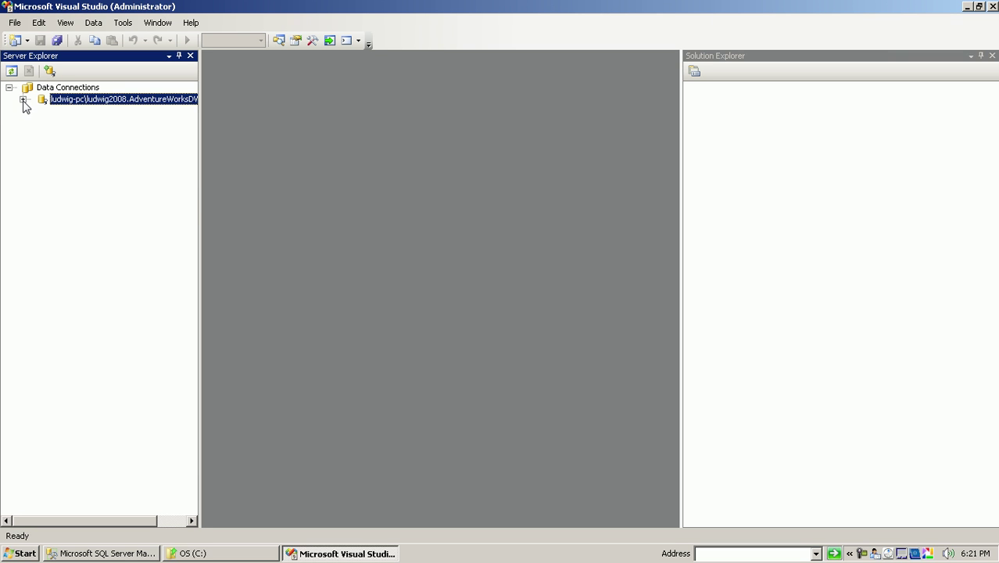
pyautogui.click(23, 99)
pyautogui.click(72, 125)
pyautogui.click(37, 123)
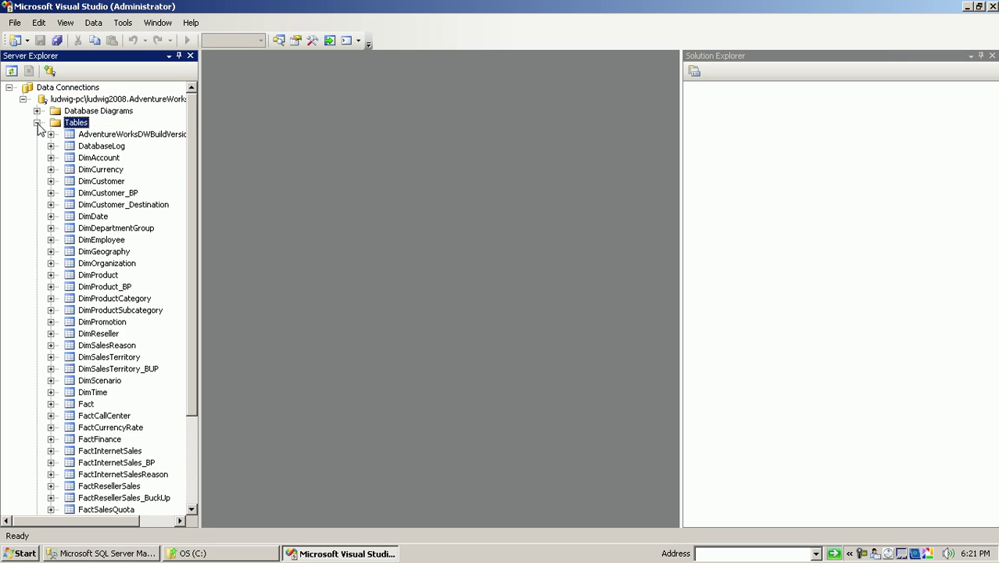
pyautogui.moveTo(193, 160); pyautogui.dragTo(186, 190)
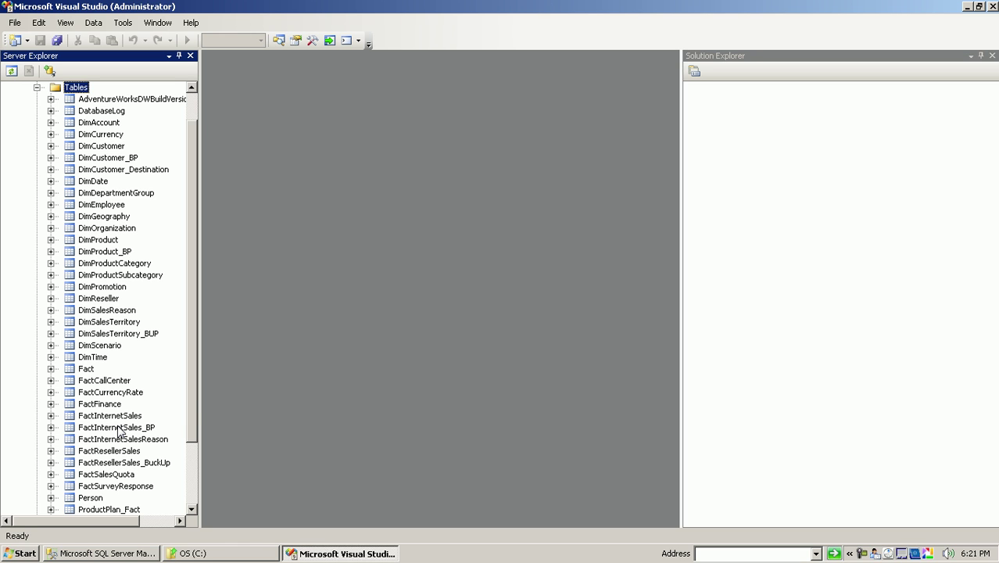
pyautogui.moveTo(200, 413); pyautogui.dragTo(243, 414)
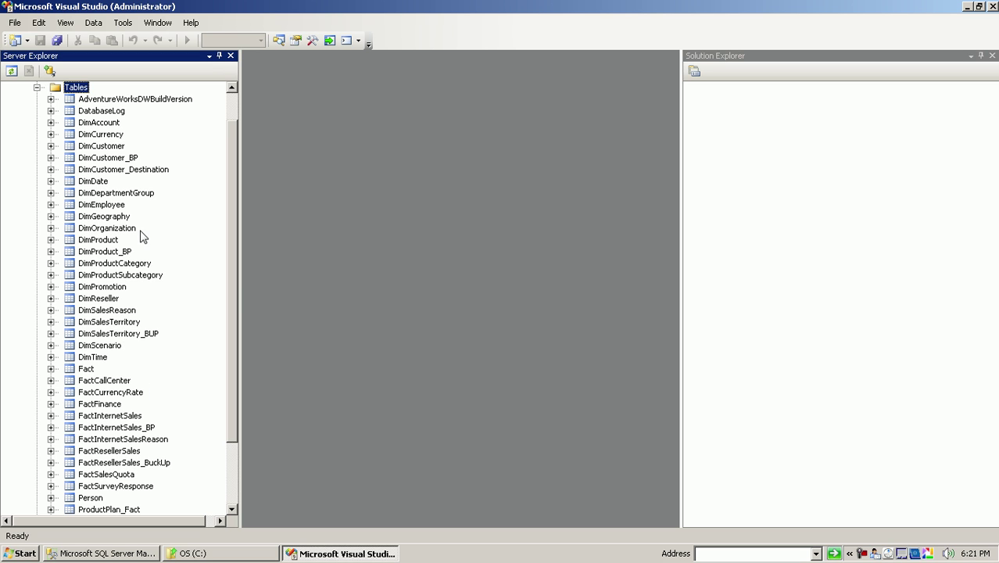
pyautogui.rightClick(105, 182)
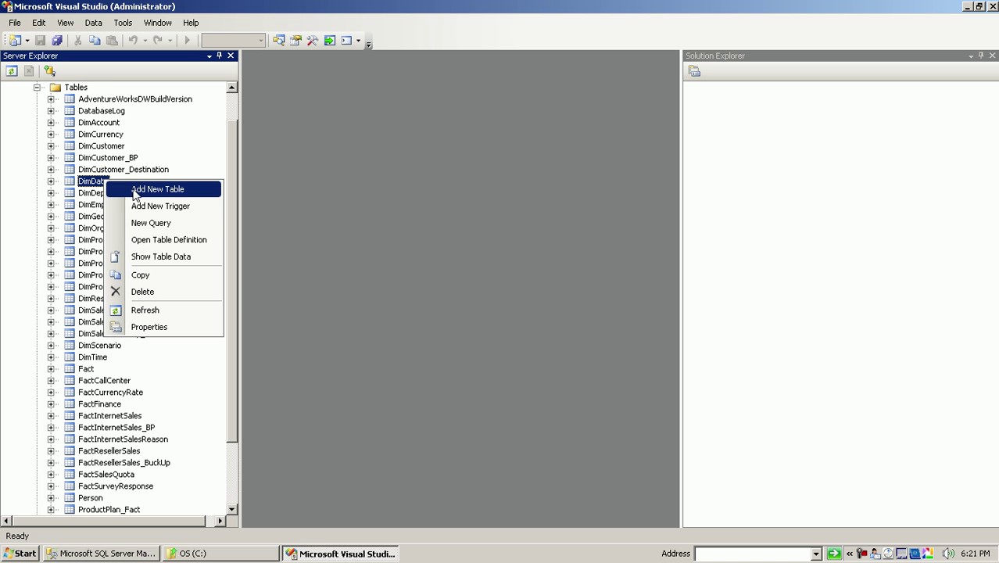
pyautogui.click(183, 256)
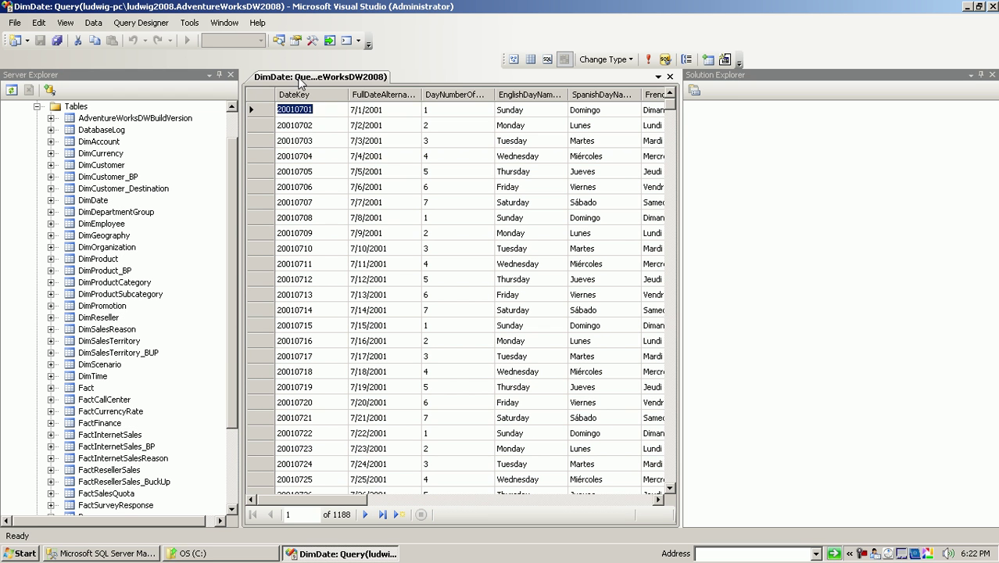
pyautogui.rightClick(300, 78)
pyautogui.click(344, 106)
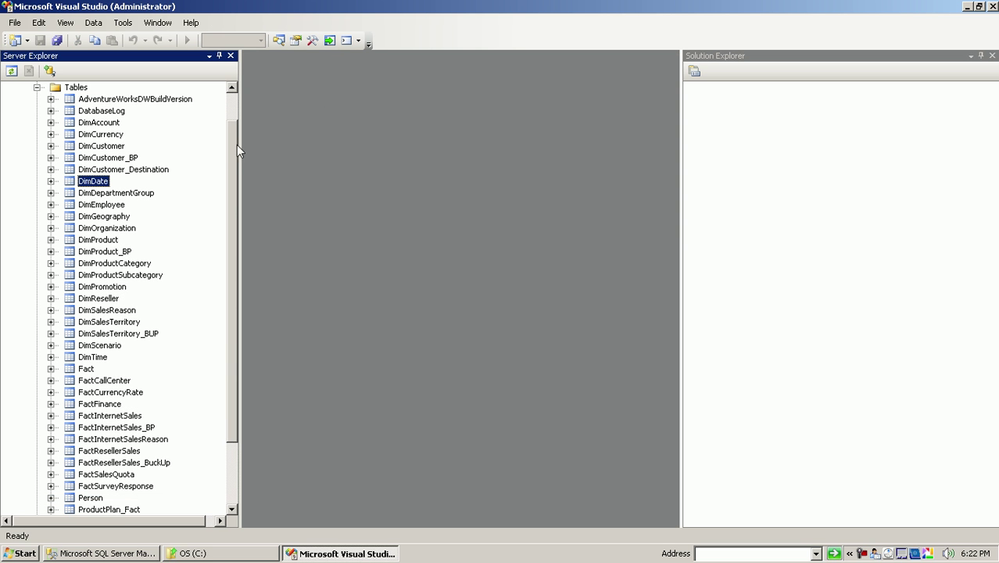
# - Collapse the Tables list, narrow Server Explorer, and start a new project via File > New > Project
pyautogui.click(36, 88)
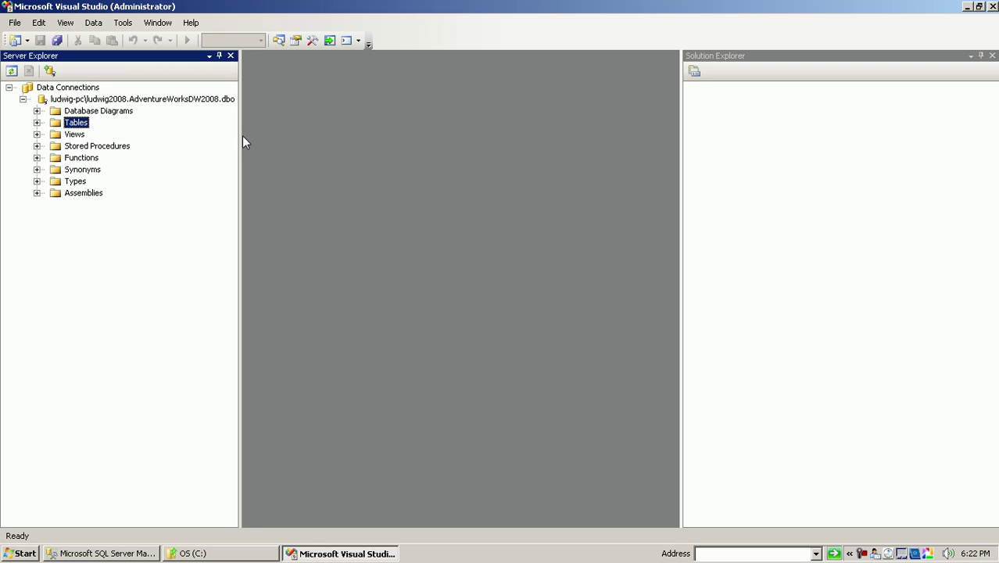
pyautogui.moveTo(241, 134); pyautogui.dragTo(154, 136)
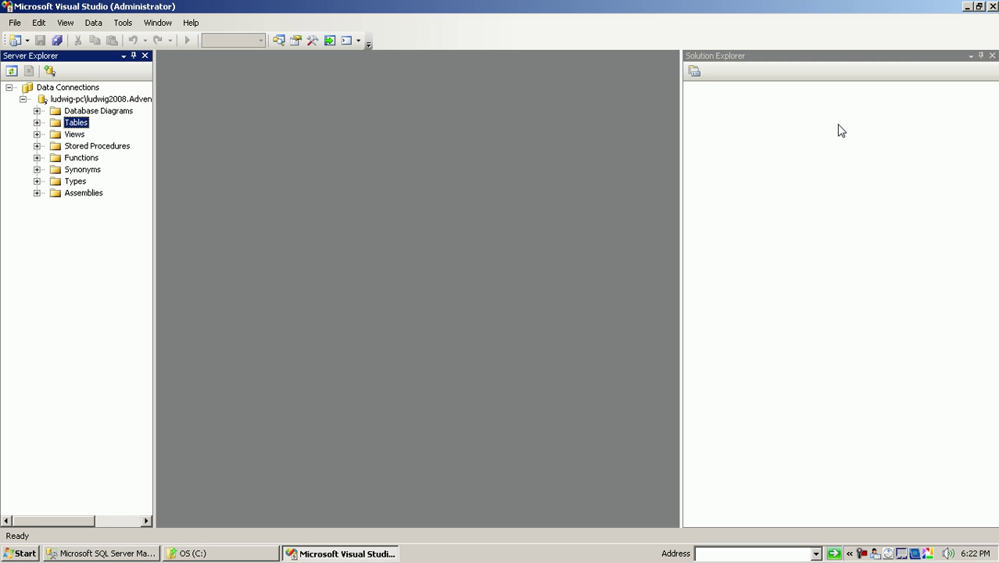
pyautogui.click(14, 22)
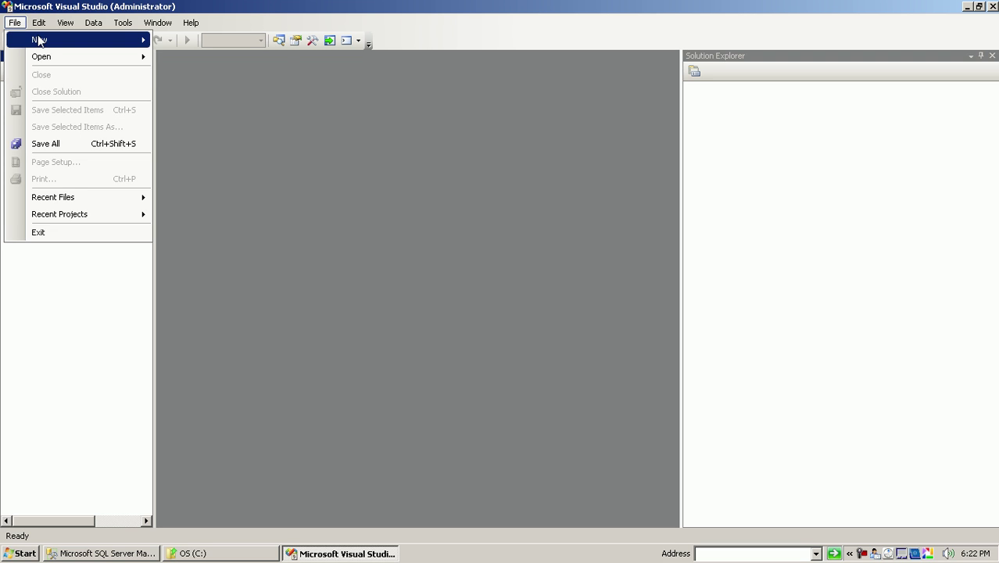
pyautogui.moveTo(38, 41)
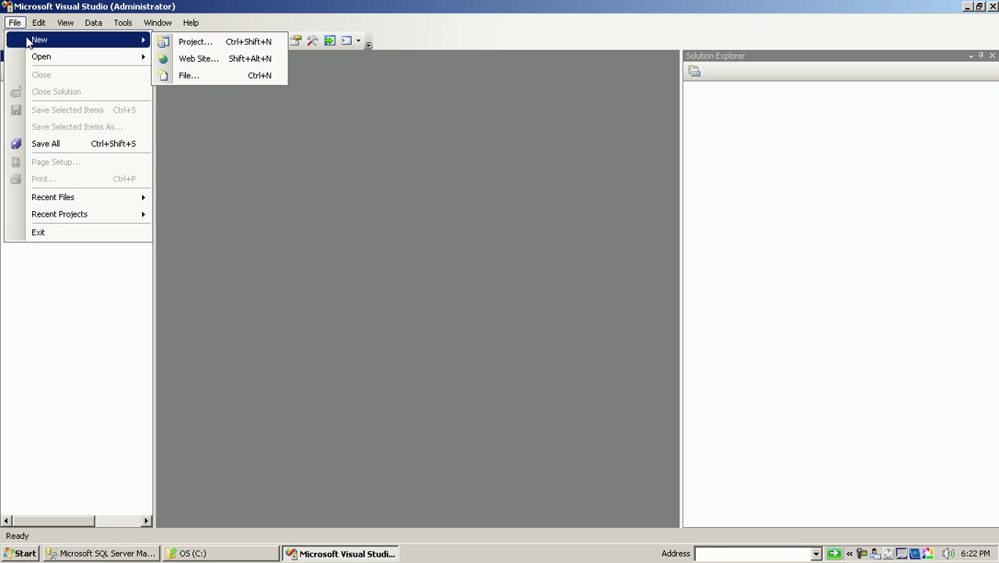
pyautogui.click(190, 41)
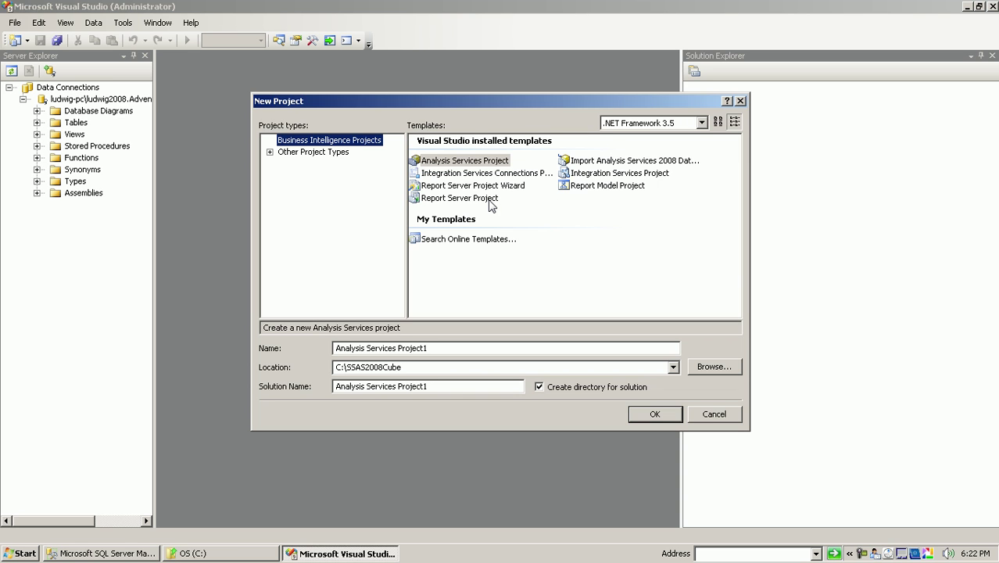
# - Choose the Analysis Services Project template and select its default name Analysis Services Project1
pyautogui.click(472, 163)
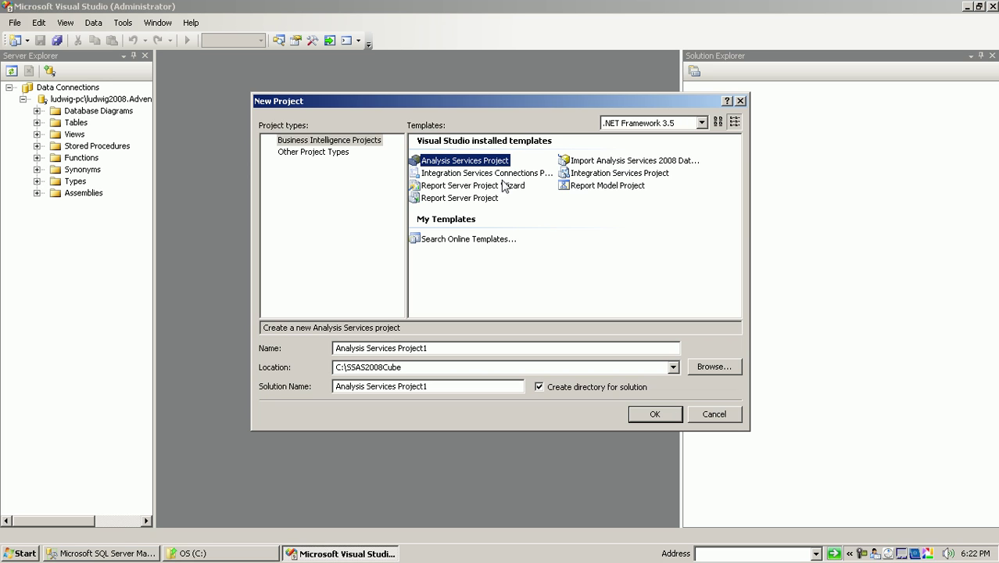
pyautogui.click(585, 166)
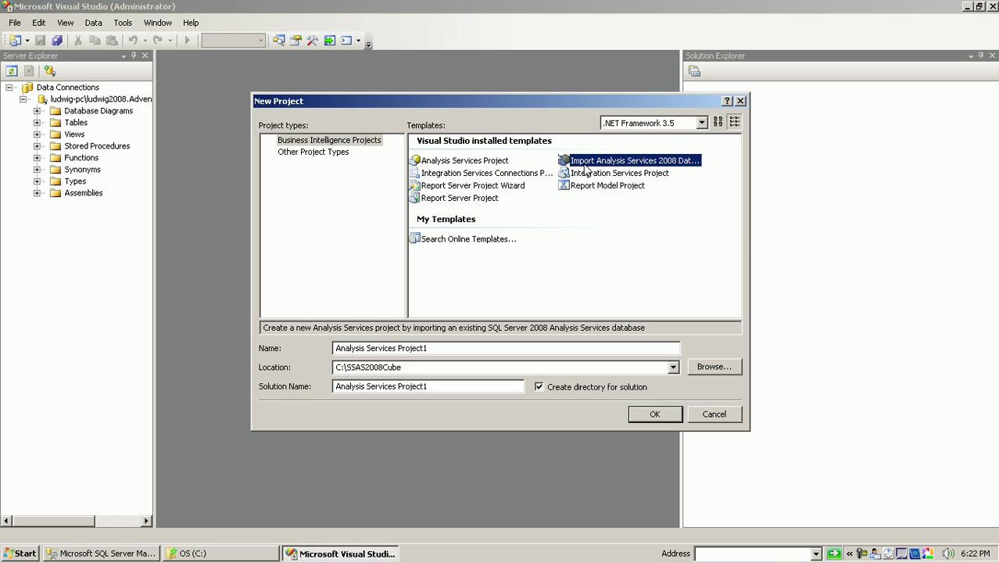
pyautogui.click(593, 179)
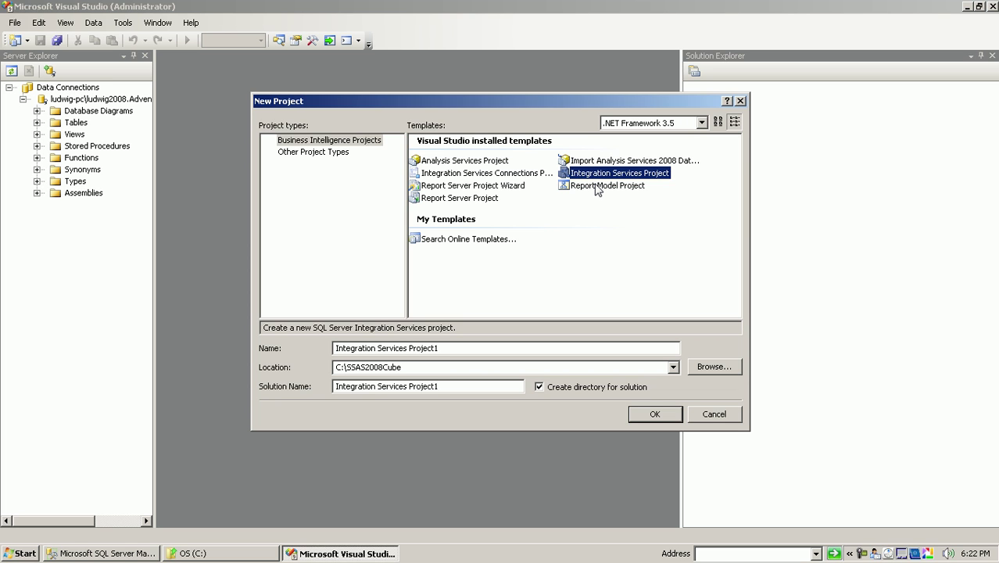
pyautogui.click(486, 164)
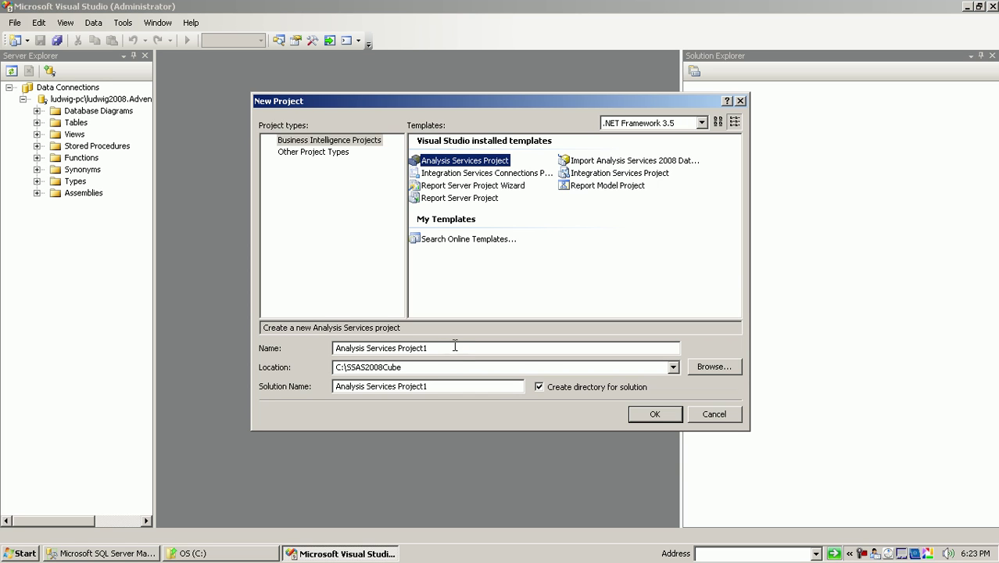
pyautogui.click(455, 346)
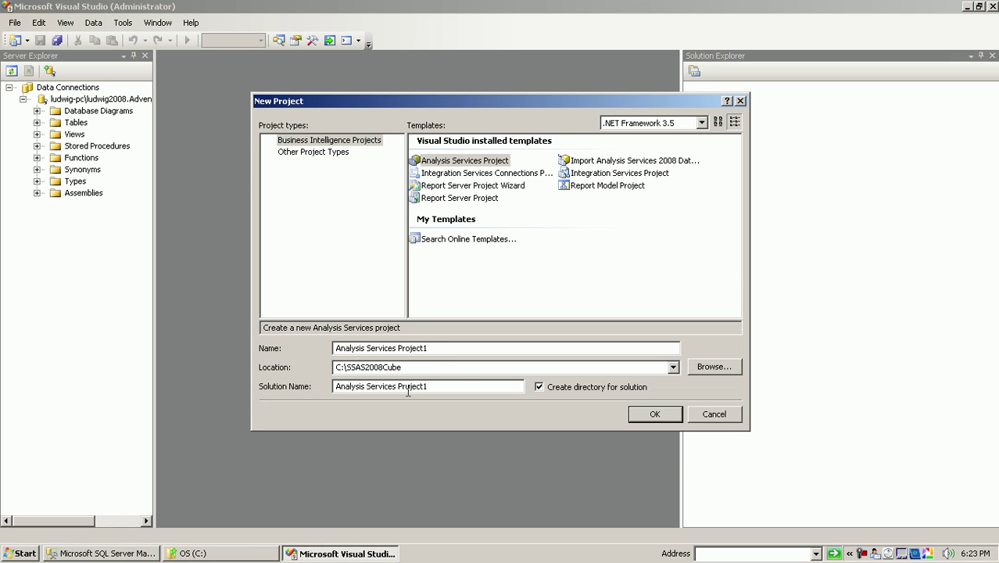
pyautogui.moveTo(442, 348); pyautogui.dragTo(335, 349)
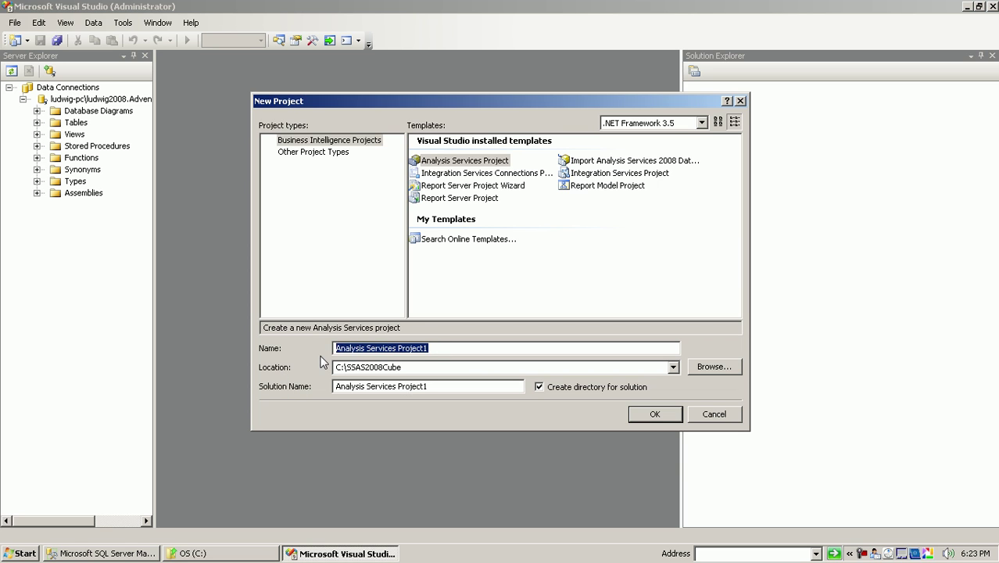
# - Create project SSASCube2008 in solution BISolution at C:\SSAS2008Cube
pyautogui.write('SSAA\\')
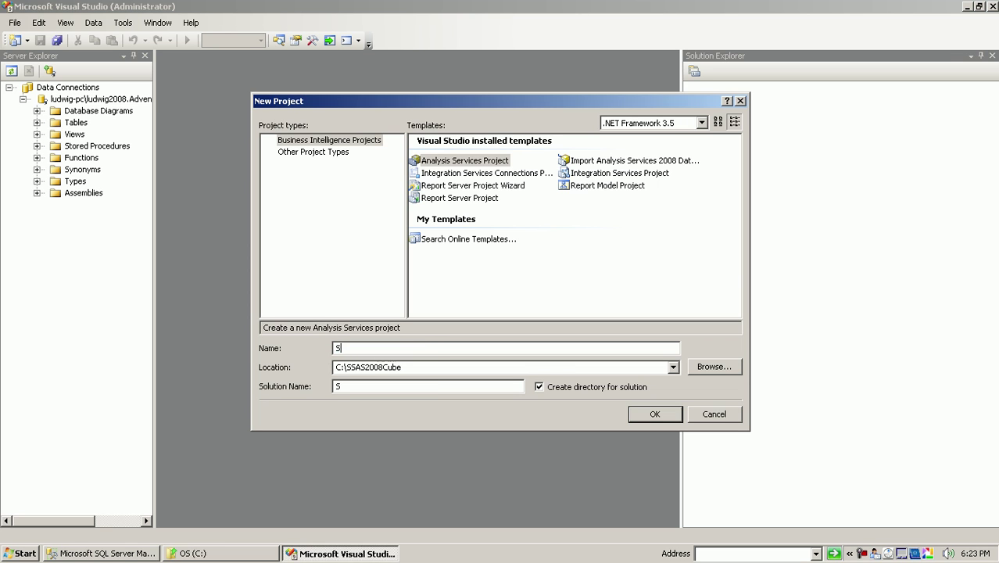
pyautogui.press('BackSpace')
pyautogui.press('BackSpace')
pyautogui.write('SASCube2008')
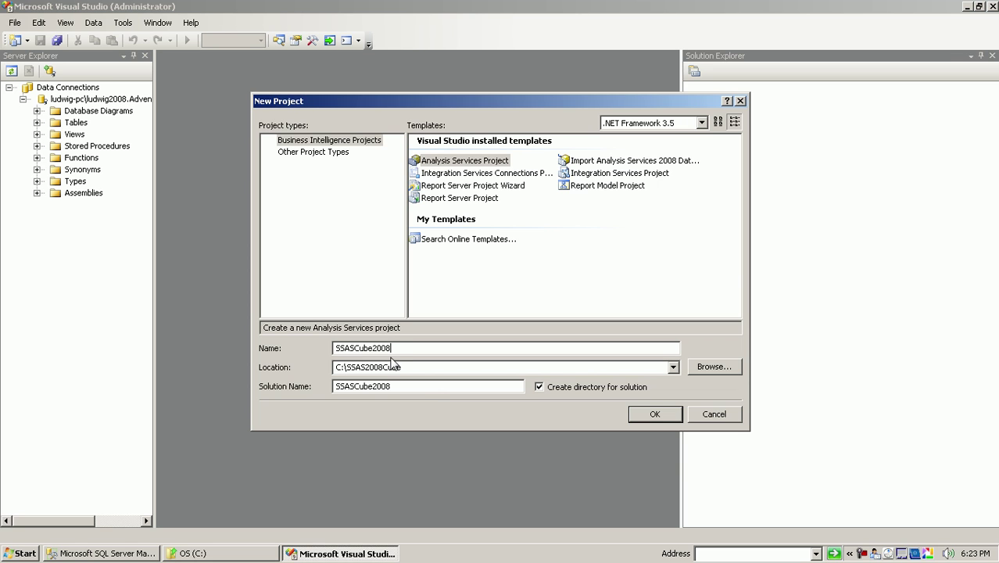
pyautogui.moveTo(413, 389); pyautogui.dragTo(296, 393)
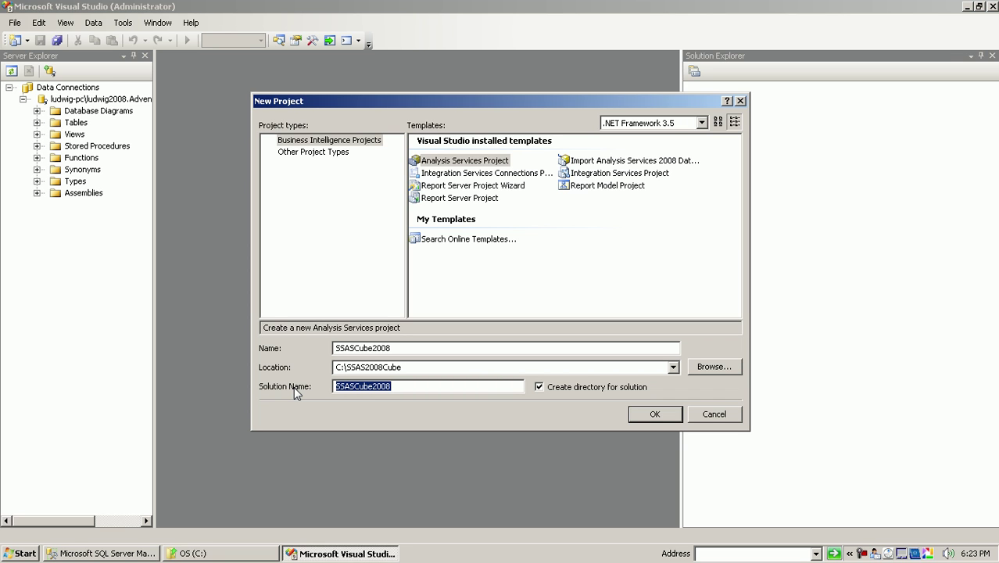
pyautogui.write('BI')
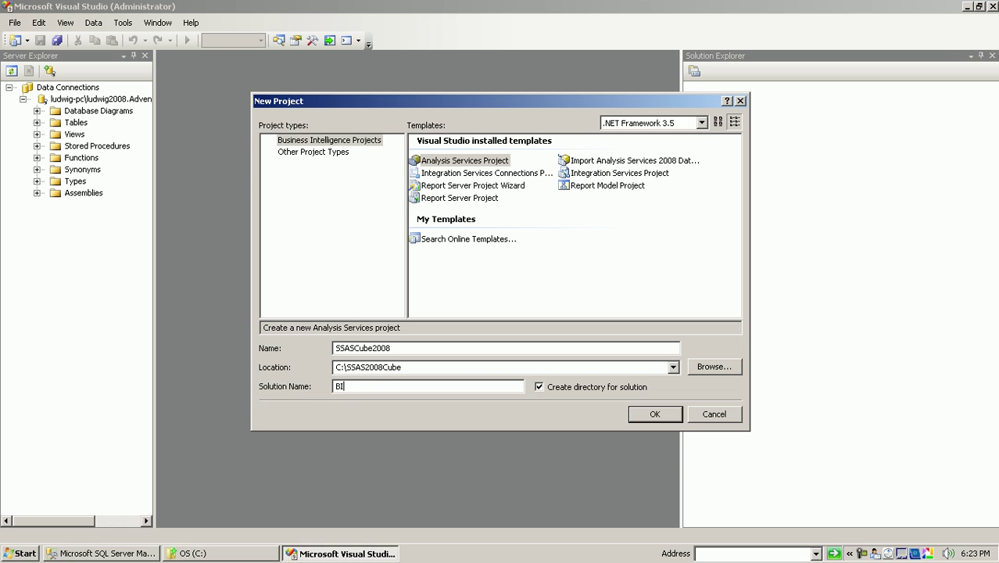
pyautogui.write('Solution')
pyautogui.doubleClick(435, 368)
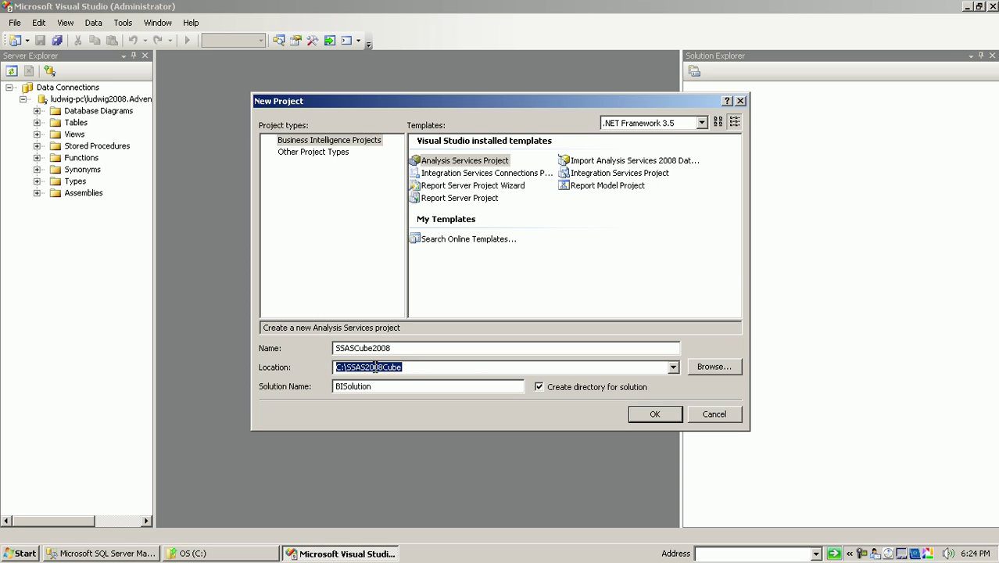
pyautogui.click(473, 368)
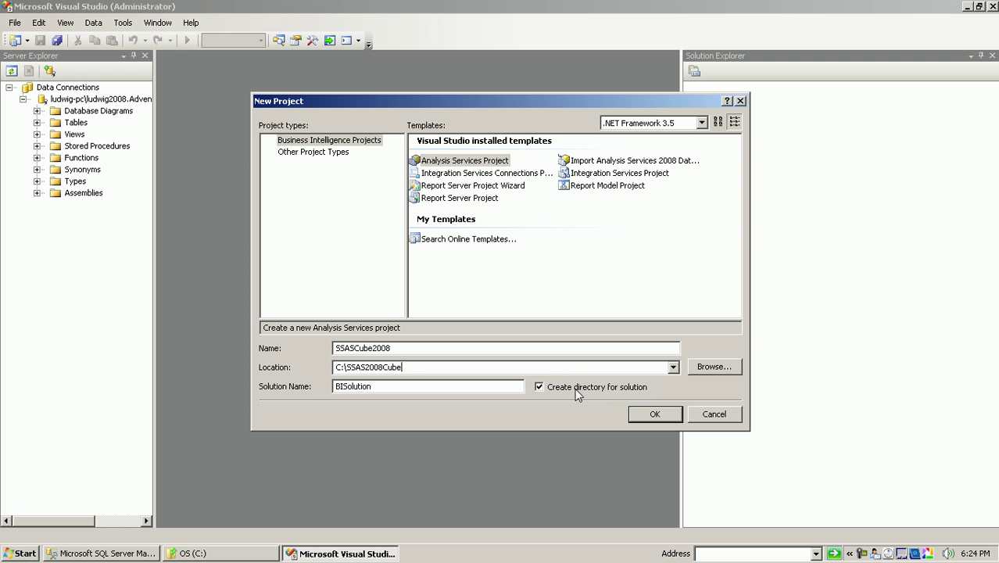
pyautogui.click(652, 414)
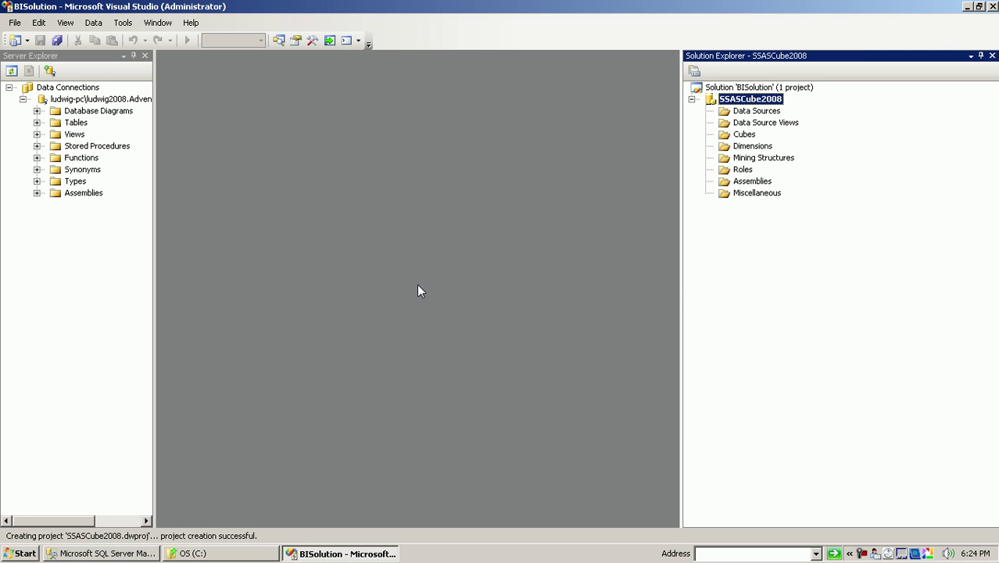
pyautogui.moveTo(680, 281); pyautogui.dragTo(626, 274)
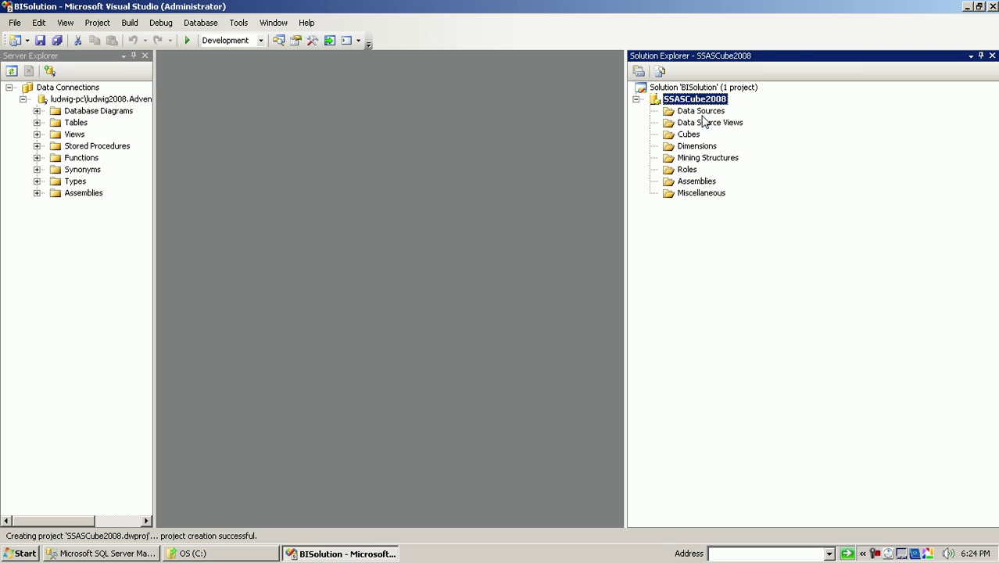
pyautogui.click(706, 114)
pyautogui.click(711, 126)
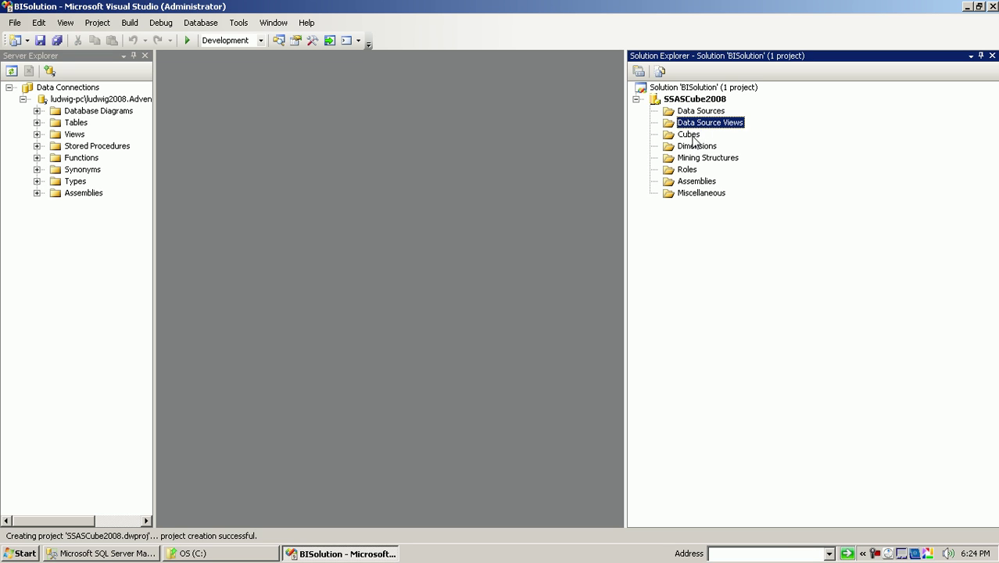
pyautogui.click(699, 135)
pyautogui.click(697, 147)
pyautogui.click(695, 171)
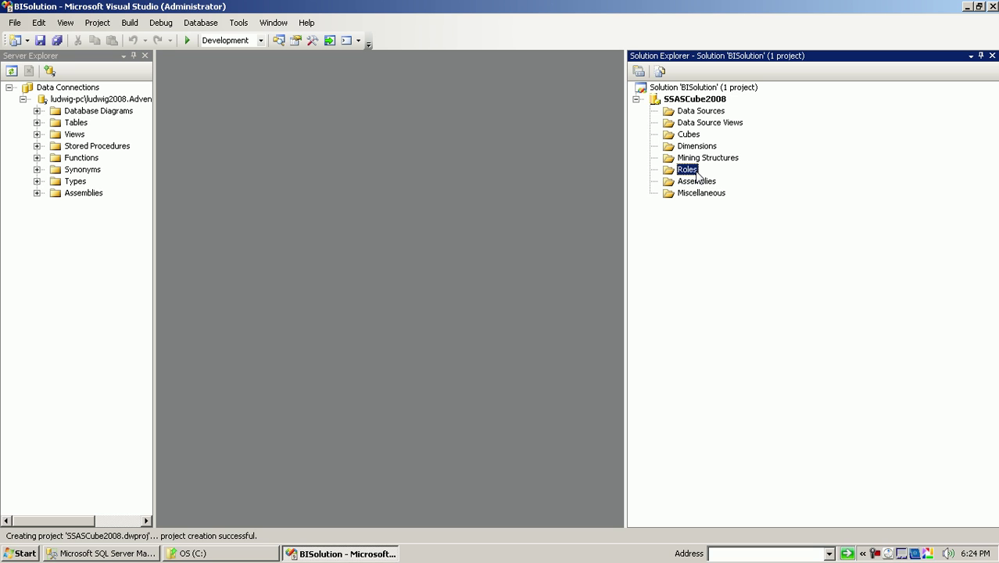
# - Start the Data Source Wizard, remove the existing data connection, and begin a new one
pyautogui.rightClick(691, 114)
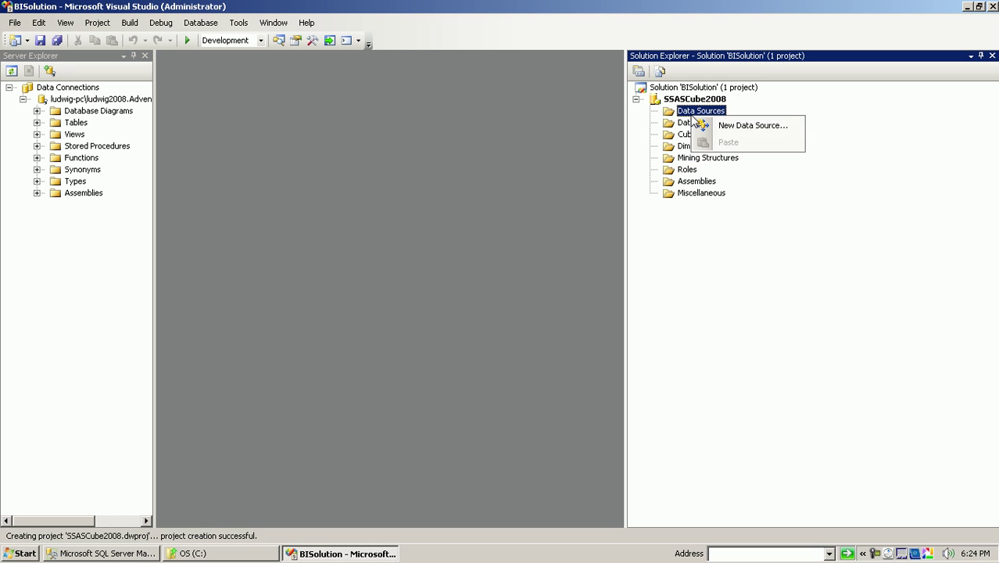
pyautogui.click(740, 131)
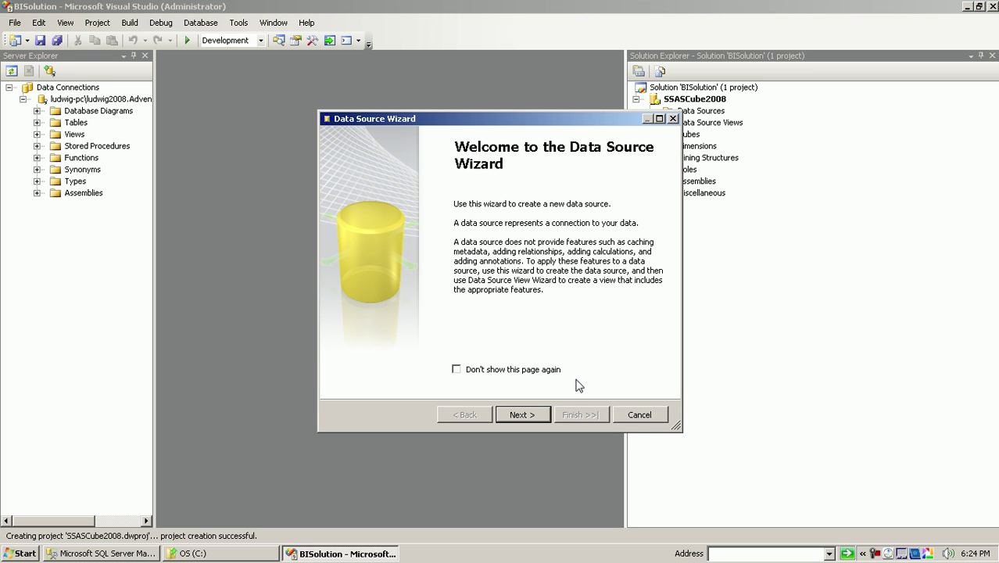
pyautogui.click(522, 414)
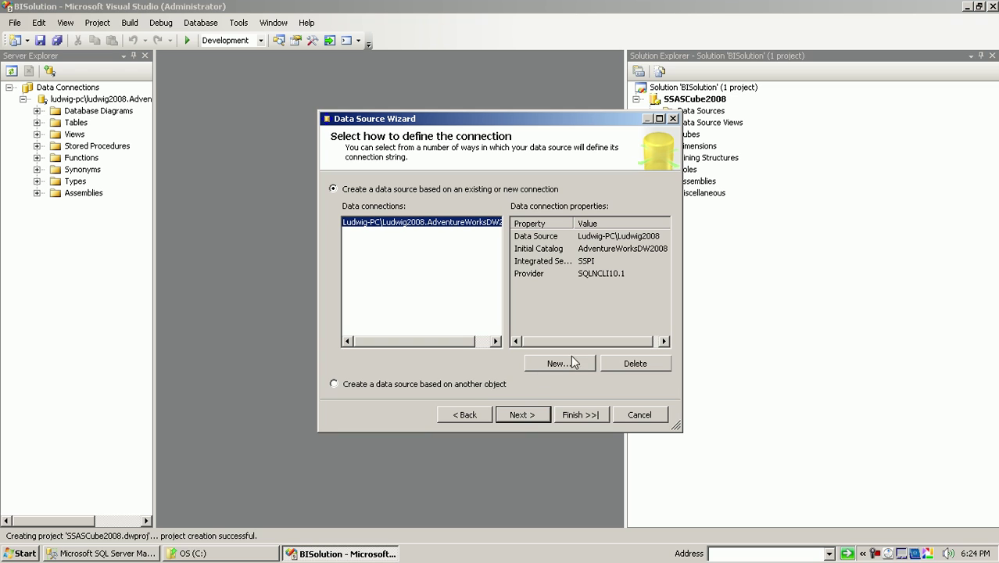
pyautogui.click(625, 375)
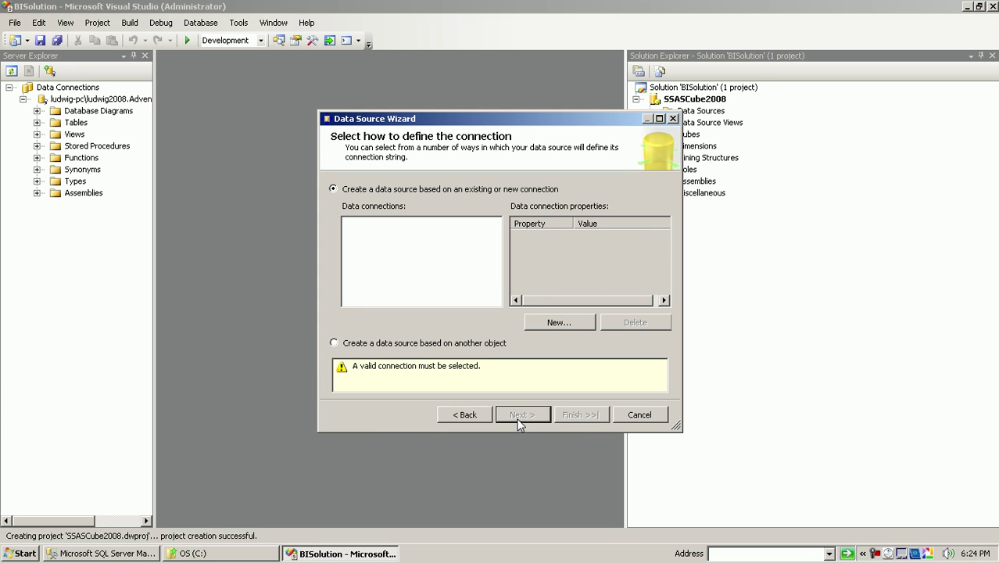
pyautogui.click(560, 318)
# - Connect to AdventureWorksDW2008 on the local SQL Server instance, test the connection, and accept it
pyautogui.click(456, 157)
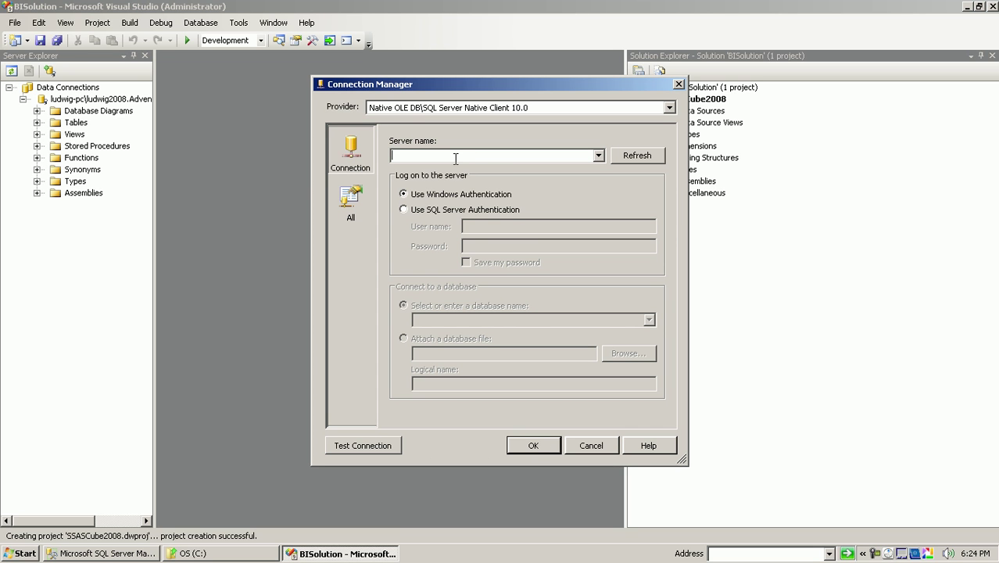
pyautogui.write('Lud')
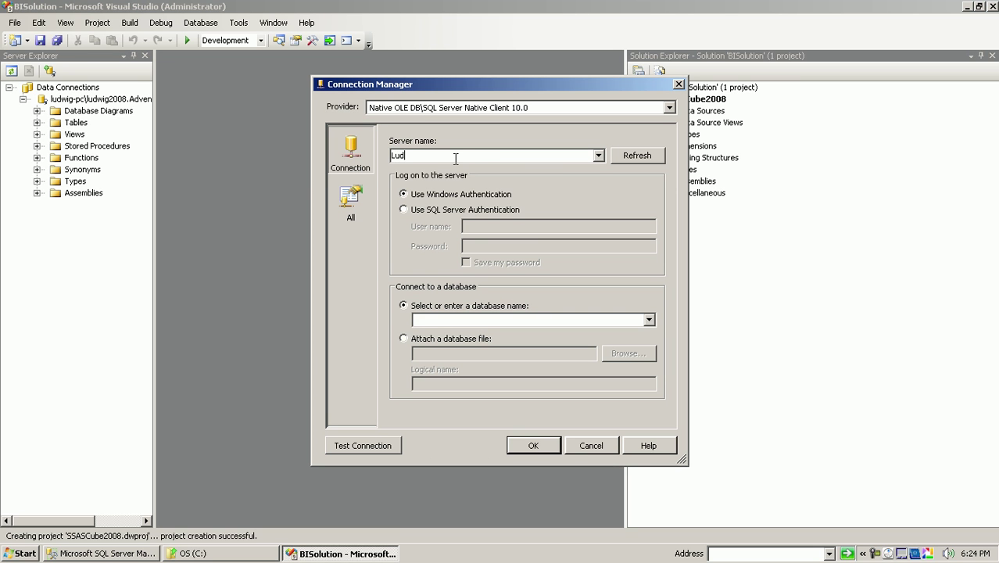
pyautogui.write('wig-PC\\Ludwig2008')
pyautogui.click(550, 320)
pyautogui.click(649, 320)
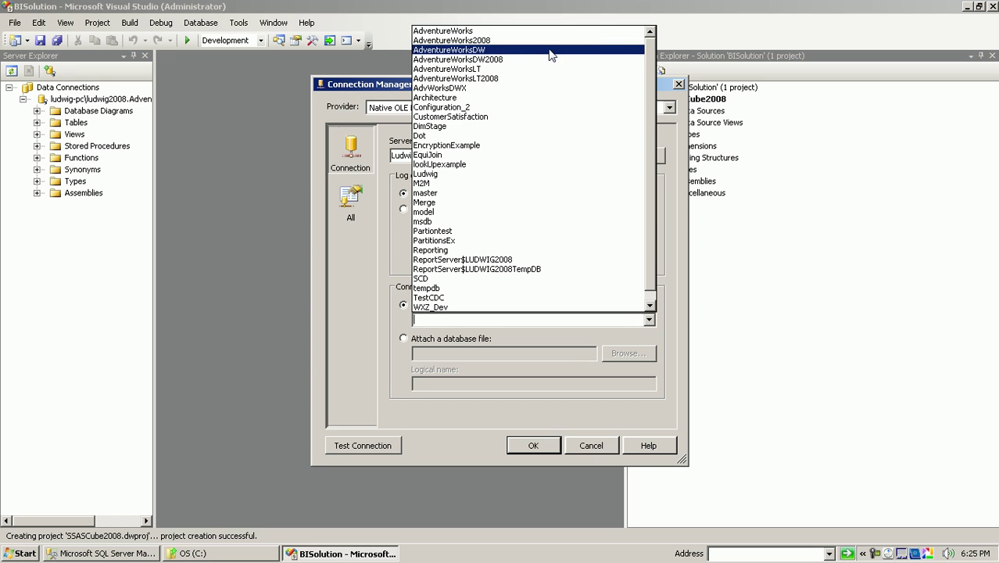
pyautogui.click(523, 59)
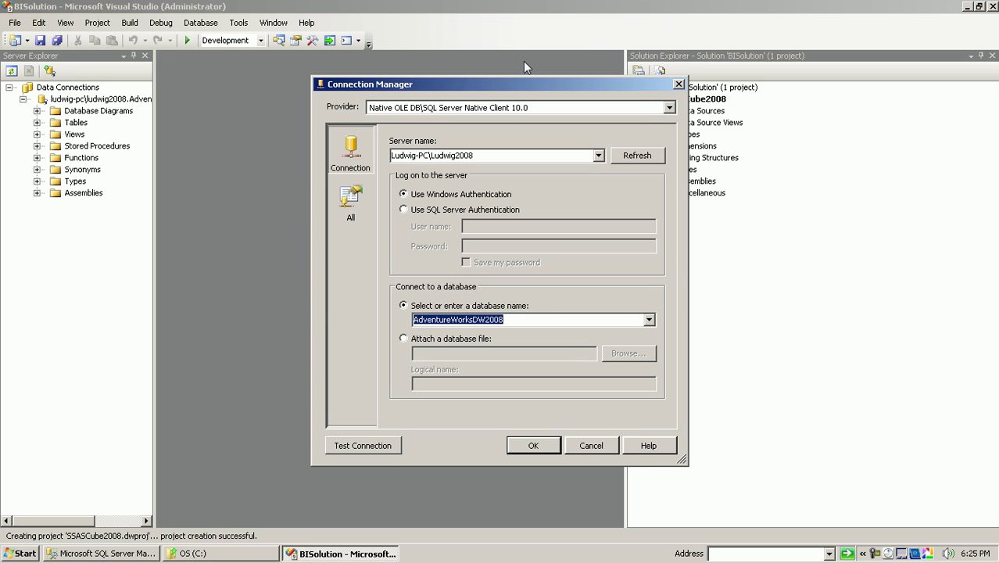
pyautogui.click(379, 447)
pyautogui.click(675, 294)
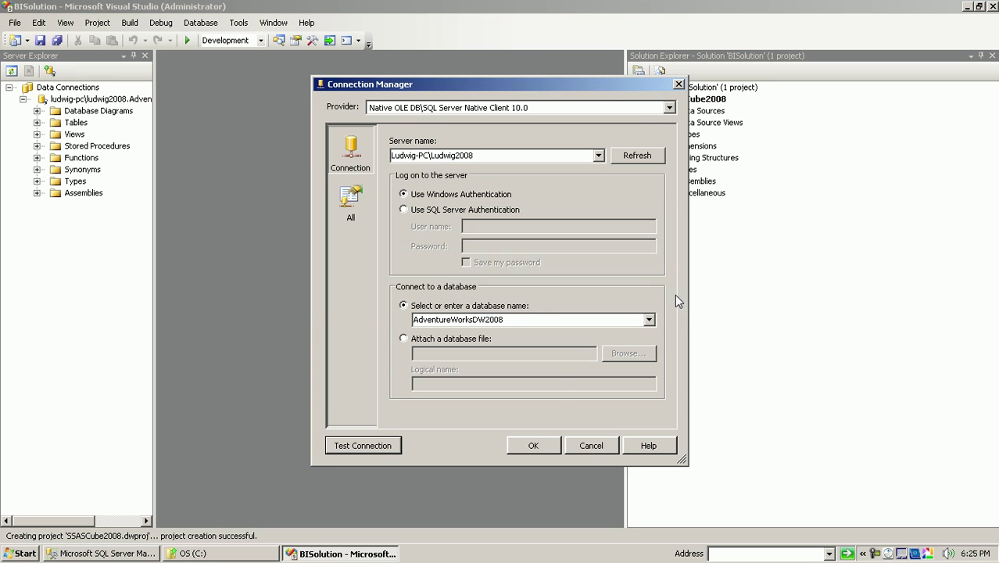
pyautogui.click(533, 445)
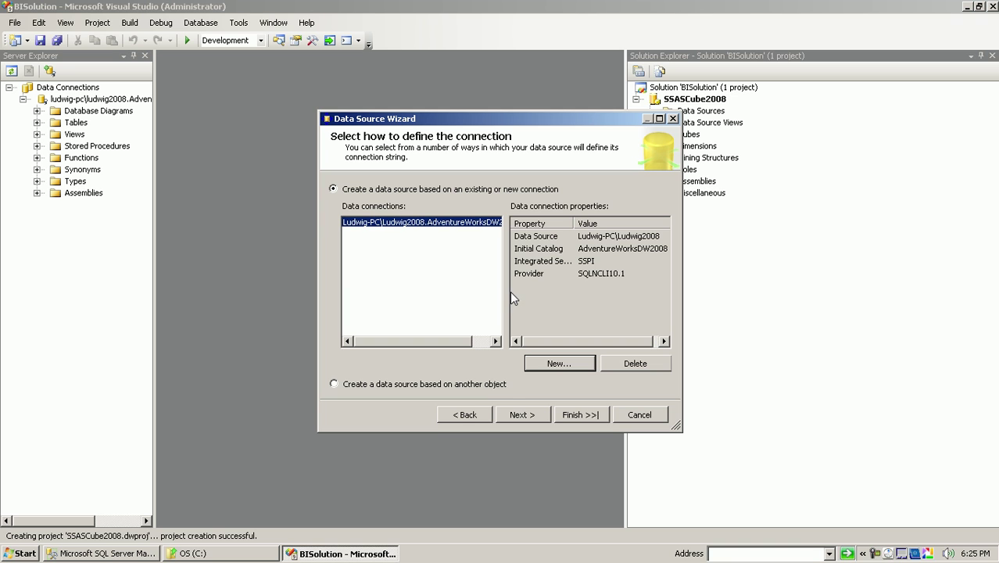
# - Set the data source impersonation to use the service account
pyautogui.click(514, 414)
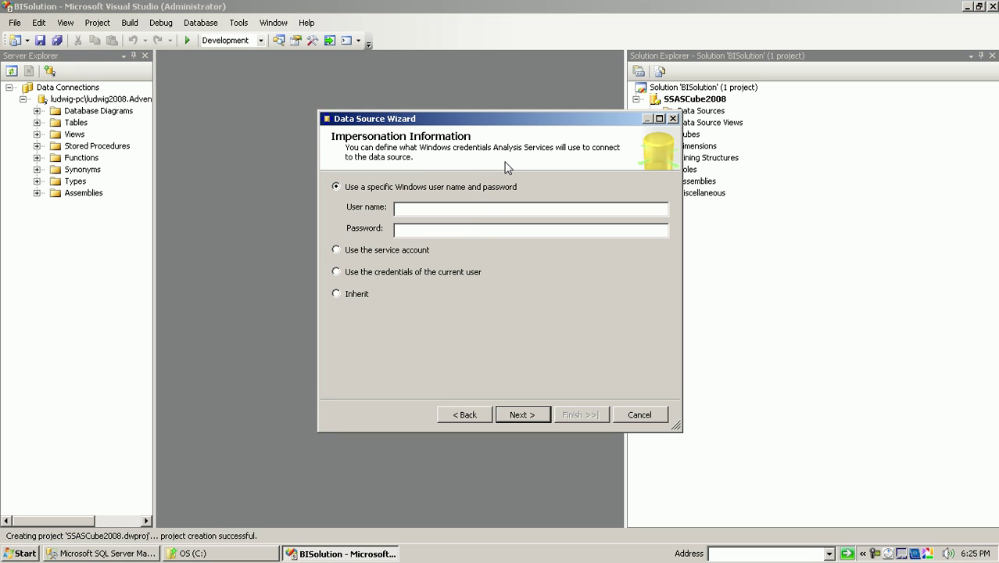
pyautogui.click(408, 231)
pyautogui.click(395, 252)
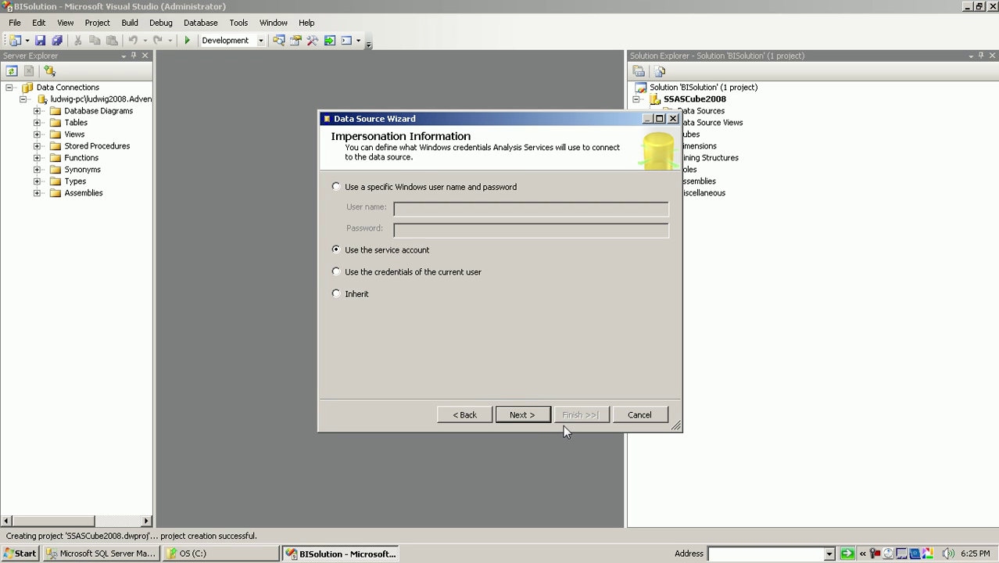
pyautogui.click(524, 415)
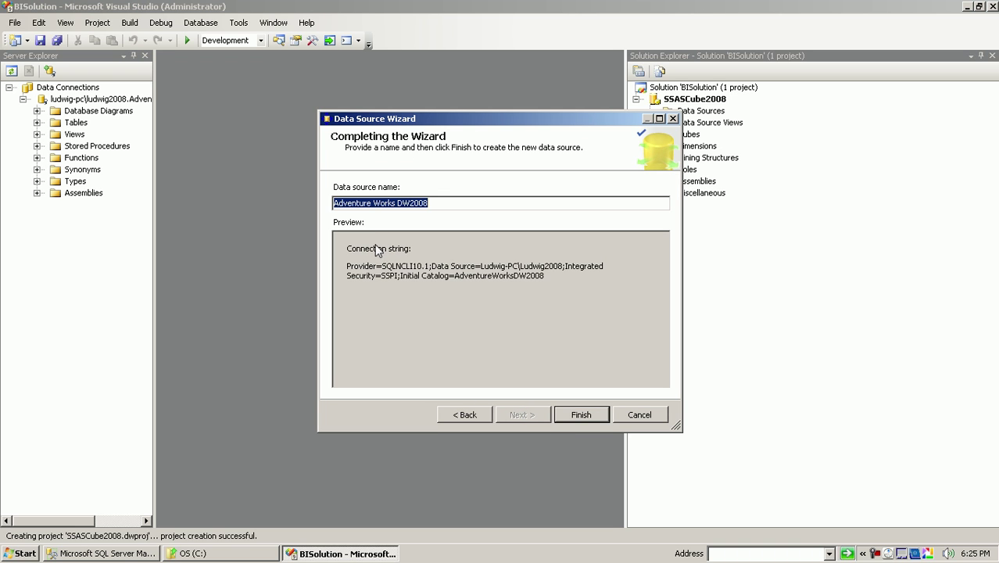
# - Rename the data source to AdventureWorksDW2008_DS and finish the wizard
pyautogui.click(370, 204)
pyautogui.press('Delete')
pyautogui.press('Right')
pyautogui.press('Right')
pyautogui.press('Right')
pyautogui.press('Right')
pyautogui.press('Right')
pyautogui.press('Delete')
pyautogui.press('Right')
pyautogui.press('Right')
pyautogui.press('Right')
pyautogui.press('Right')
pyautogui.press('Right')
pyautogui.press('Right')
pyautogui.write('_DS')
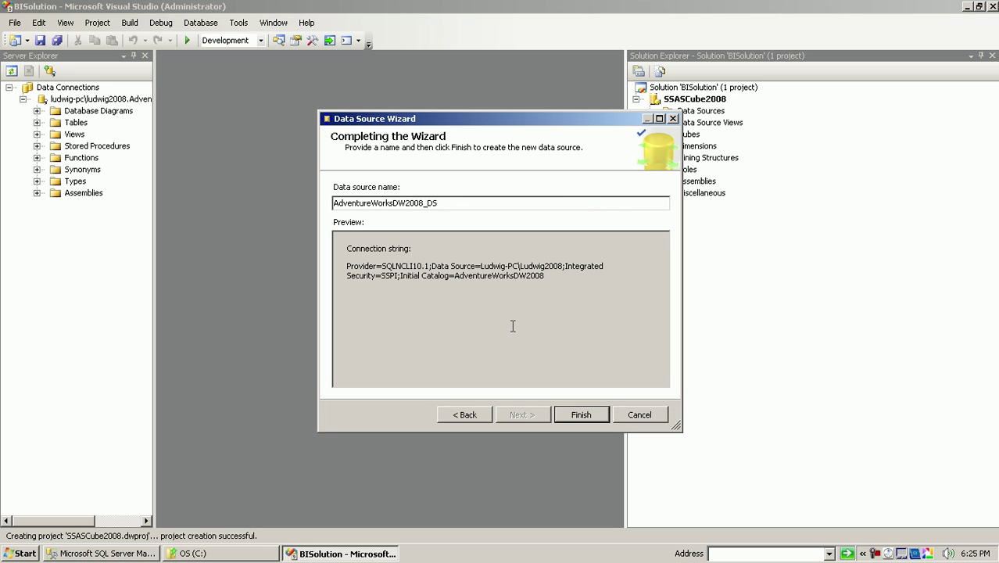
pyautogui.moveTo(552, 279); pyautogui.dragTo(336, 274)
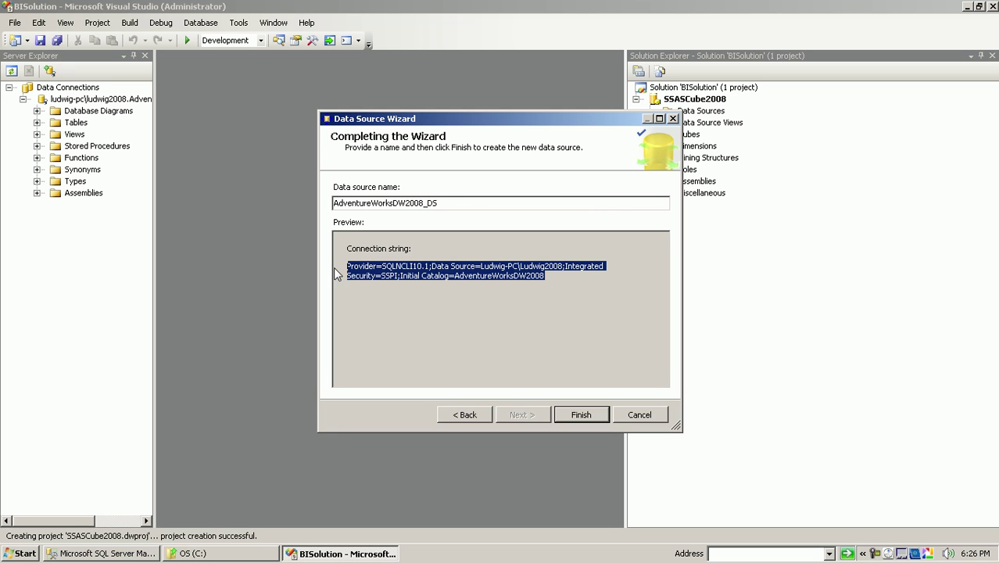
pyautogui.click(570, 418)
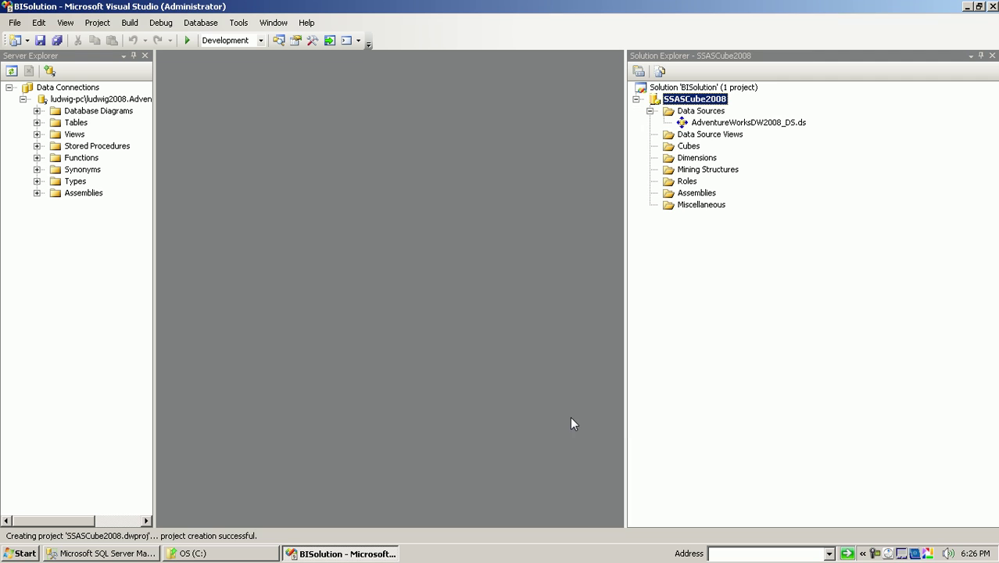
# - Start a new data source view on AdventureWorksDW2008_DS and advance to table selection
pyautogui.rightClick(700, 135)
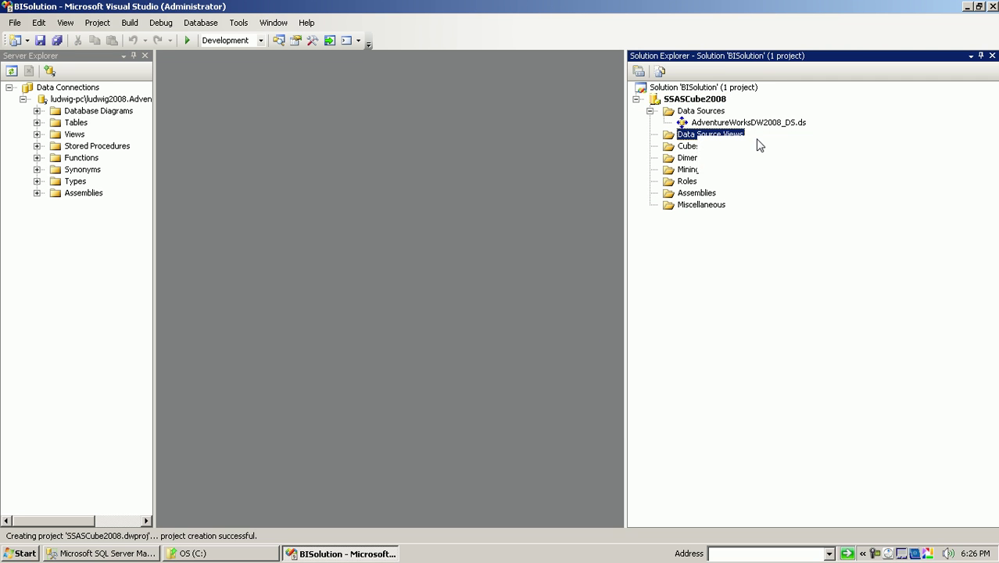
pyautogui.click(759, 146)
pyautogui.click(528, 420)
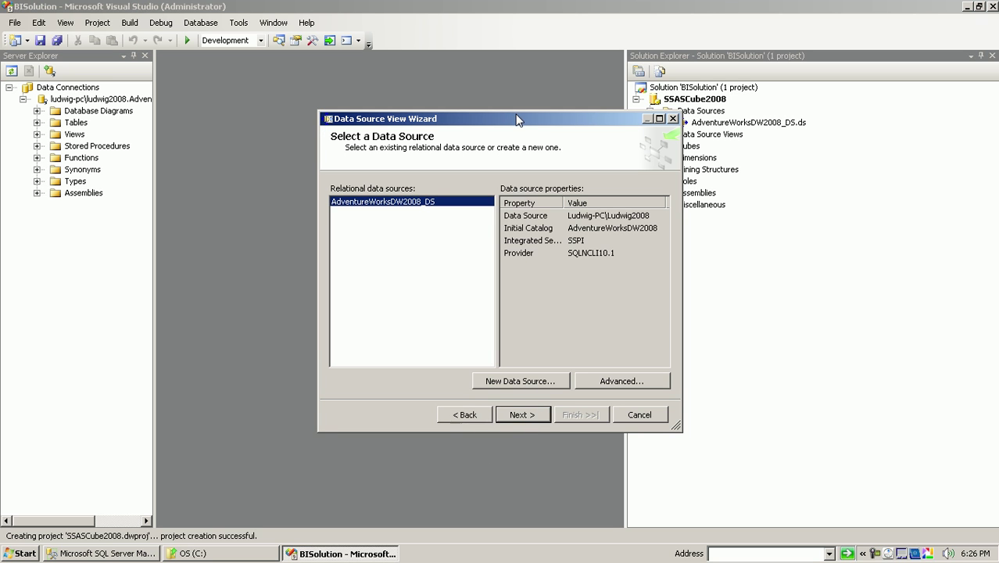
pyautogui.moveTo(518, 119); pyautogui.dragTo(442, 117)
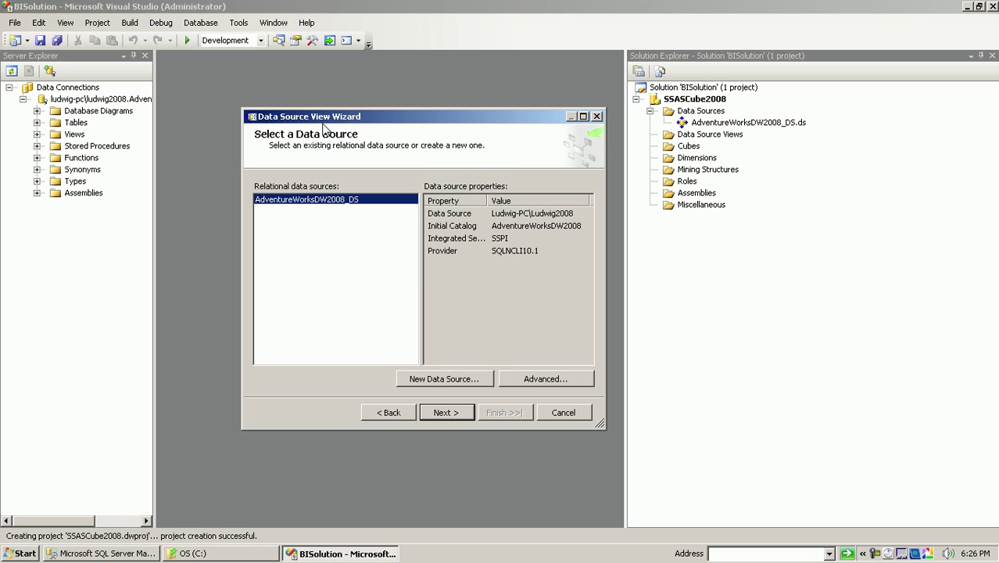
pyautogui.click(438, 381)
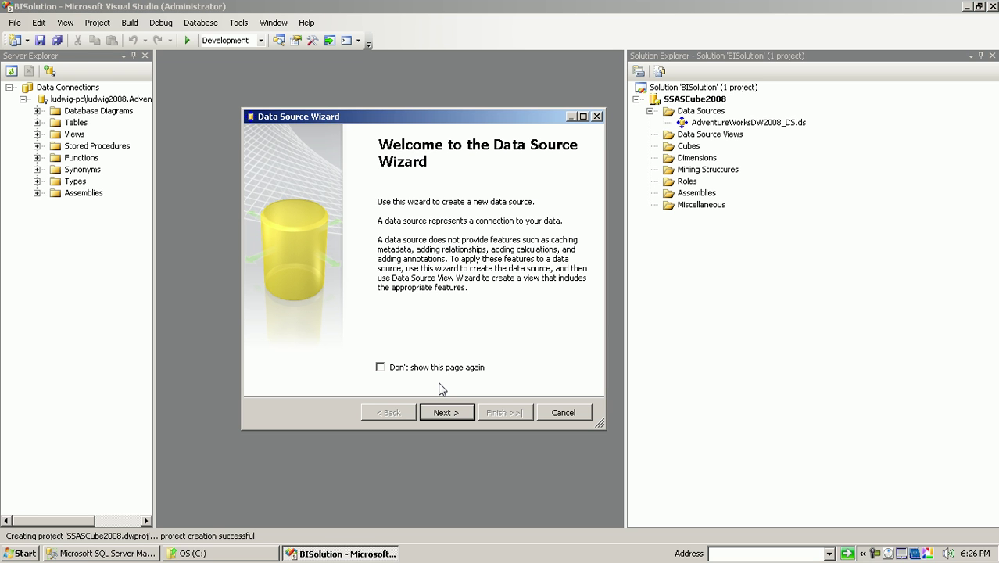
pyautogui.click(559, 417)
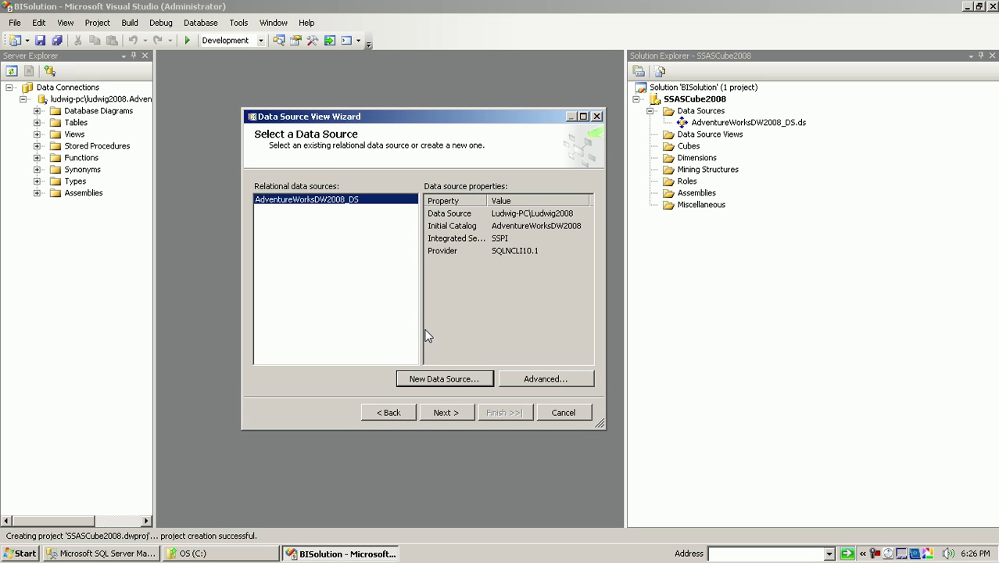
pyautogui.click(436, 412)
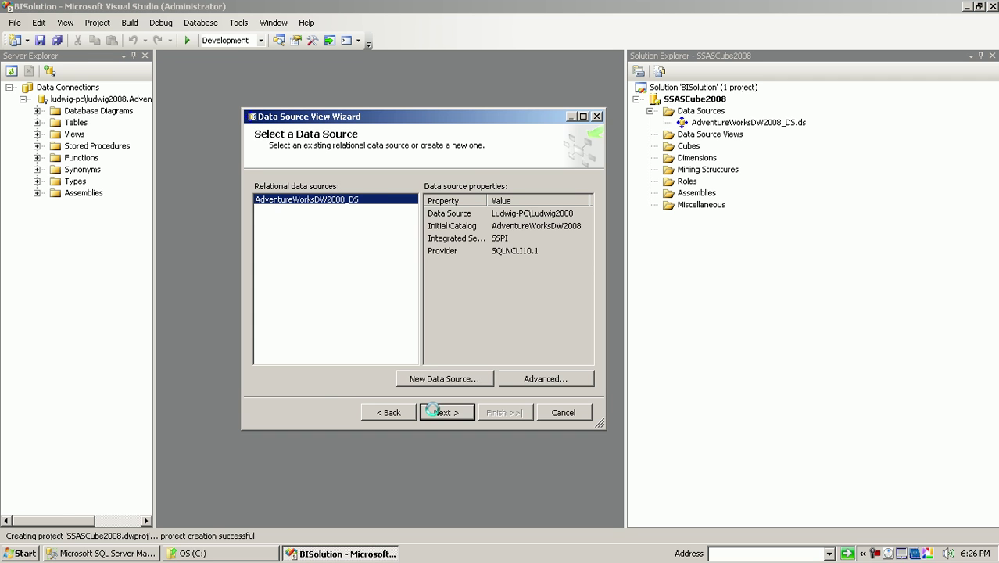
# - Include DimCustomer, DimGeography, DimDate, DimProduct, DimProductCategory, DimProductSubcategory and DimPromotion in the view
pyautogui.doubleClick(475, 118)
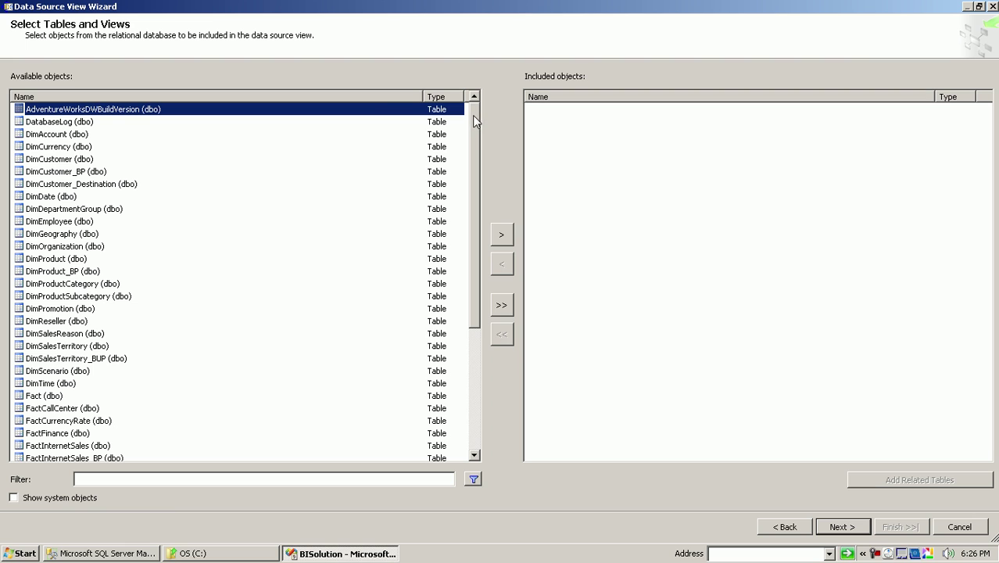
pyautogui.moveTo(422, 95); pyautogui.dragTo(256, 92)
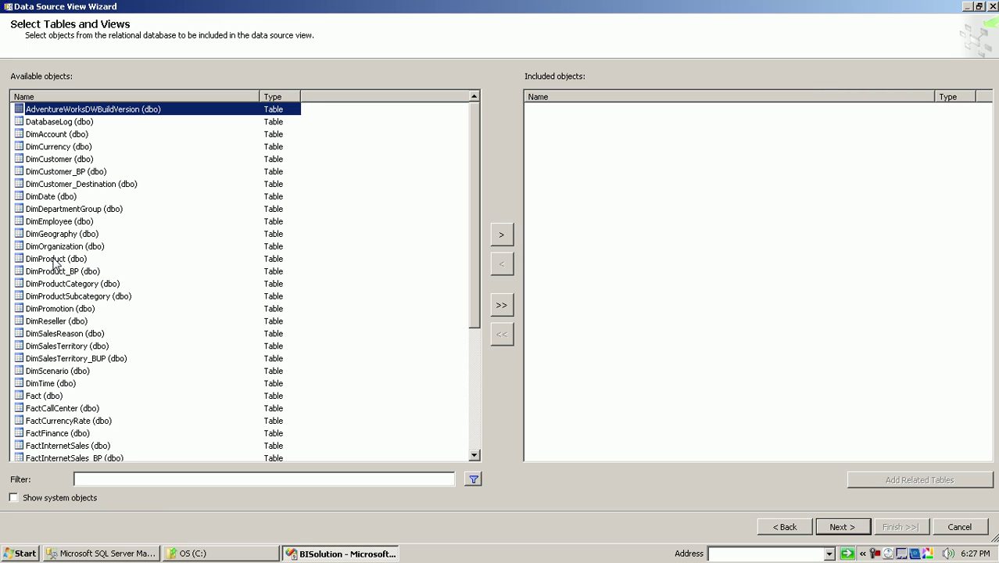
pyautogui.click(69, 161)
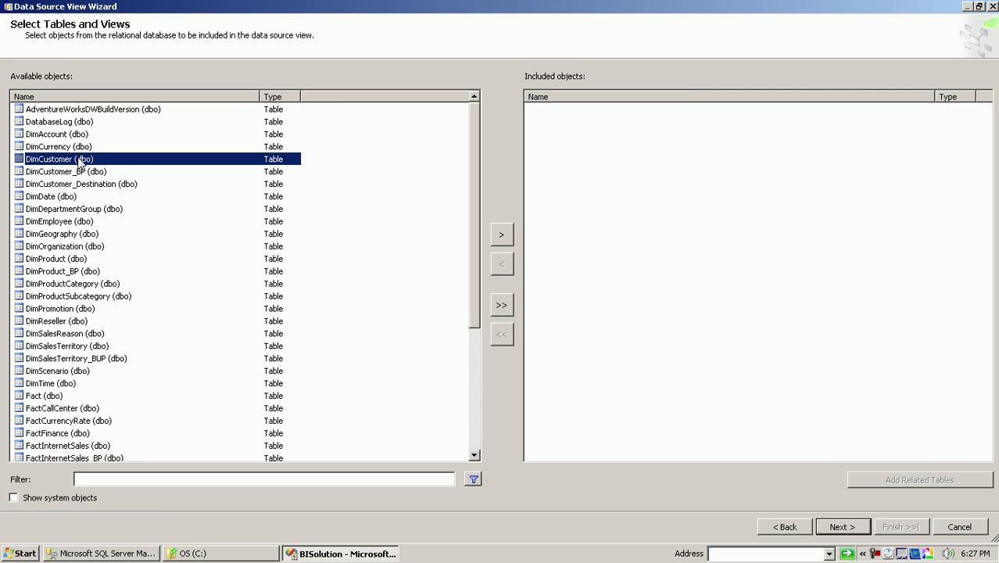
pyautogui.doubleClick(81, 162)
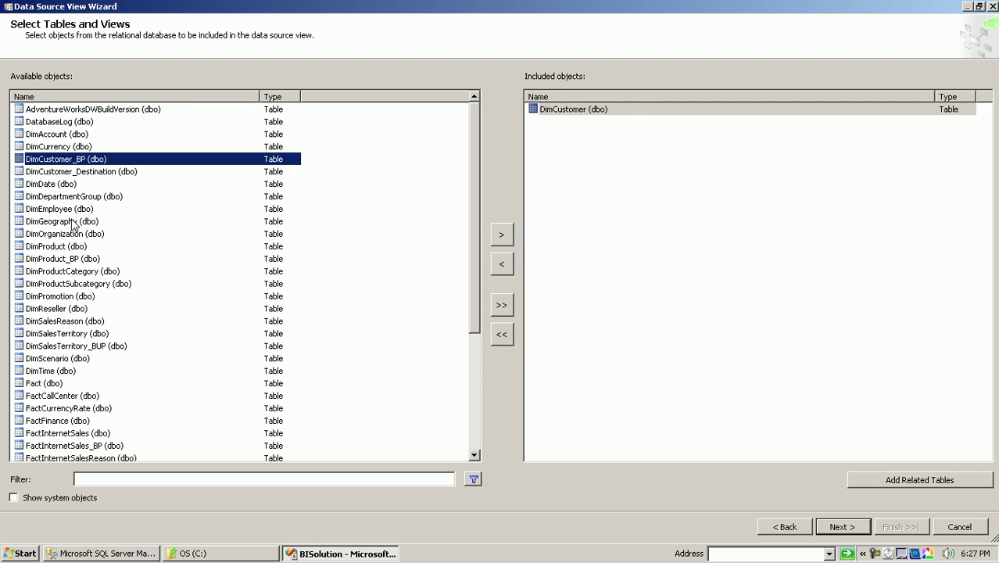
pyautogui.doubleClick(72, 222)
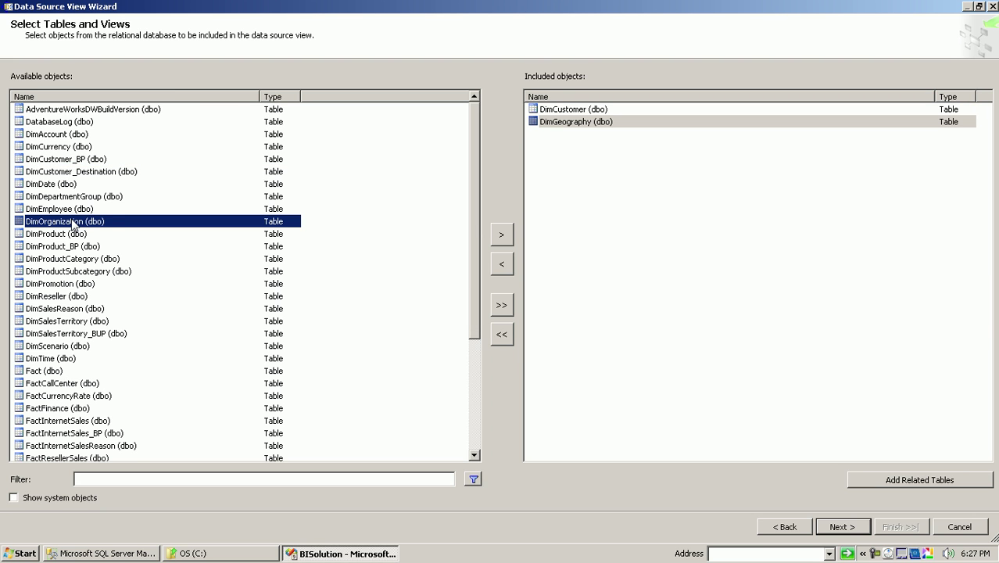
pyautogui.doubleClick(55, 184)
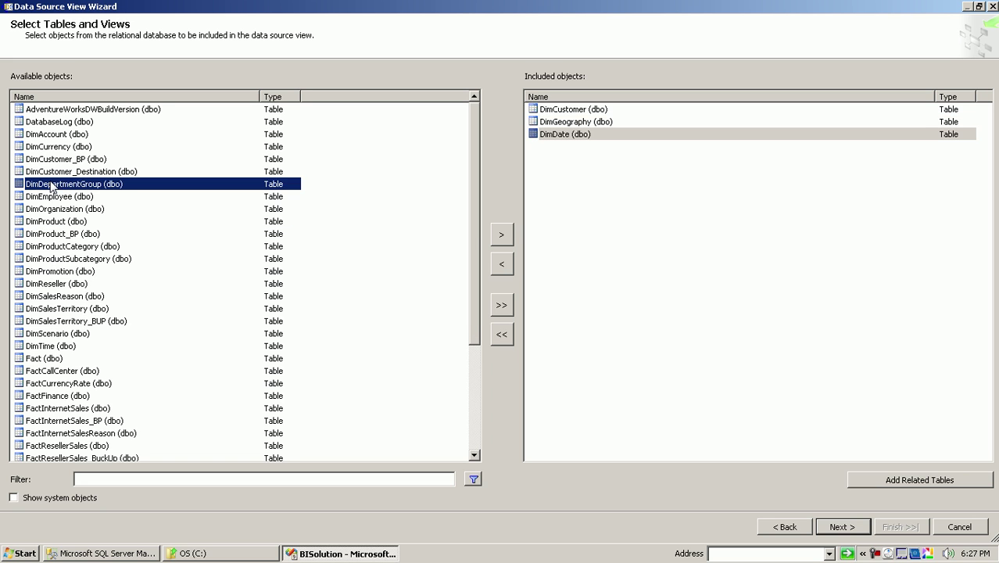
pyautogui.doubleClick(66, 223)
pyautogui.doubleClick(77, 235)
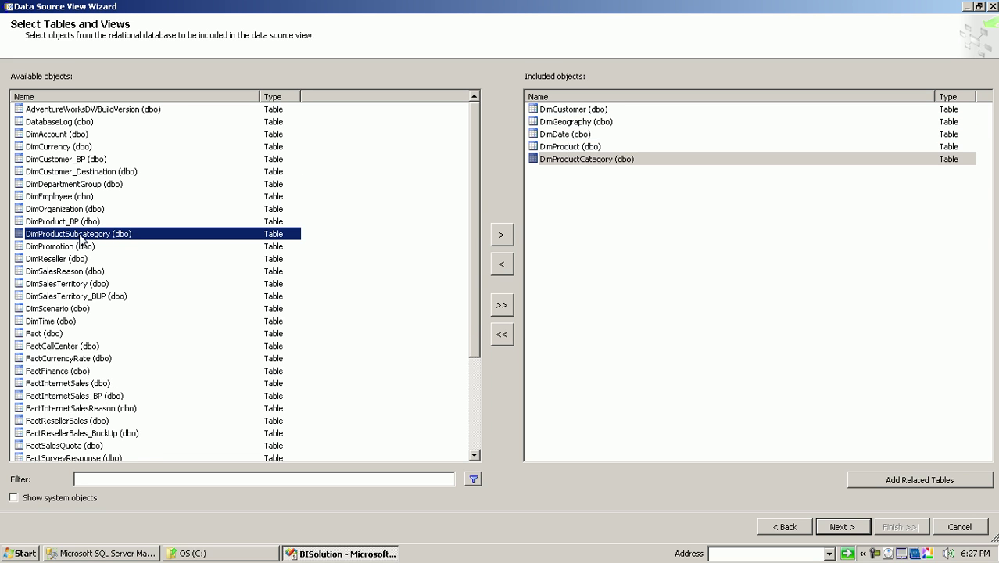
pyautogui.doubleClick(78, 234)
pyautogui.doubleClick(69, 234)
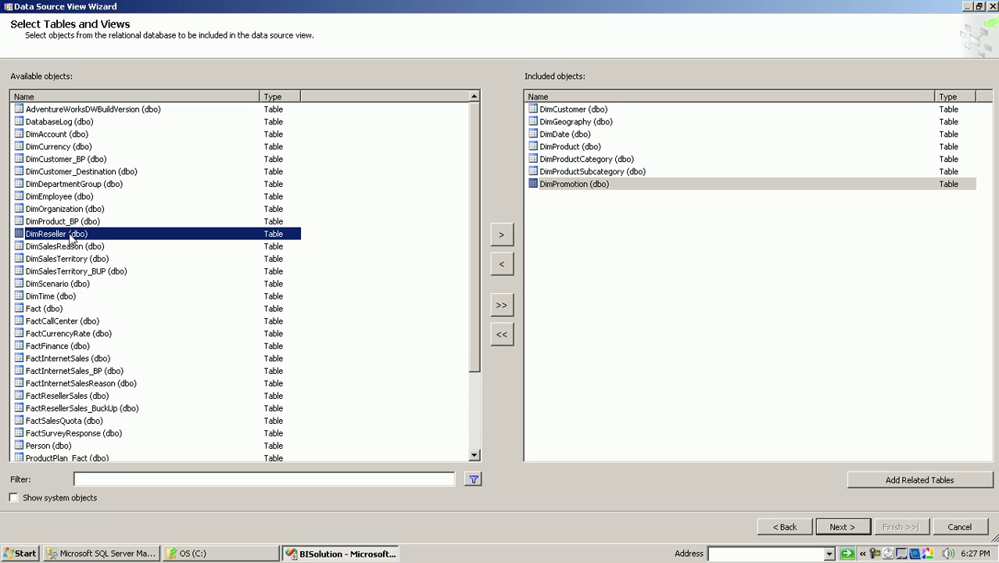
# - Add FactInternetSales to the included objects and advance to the naming page
pyautogui.moveTo(473, 313); pyautogui.dragTo(484, 363)
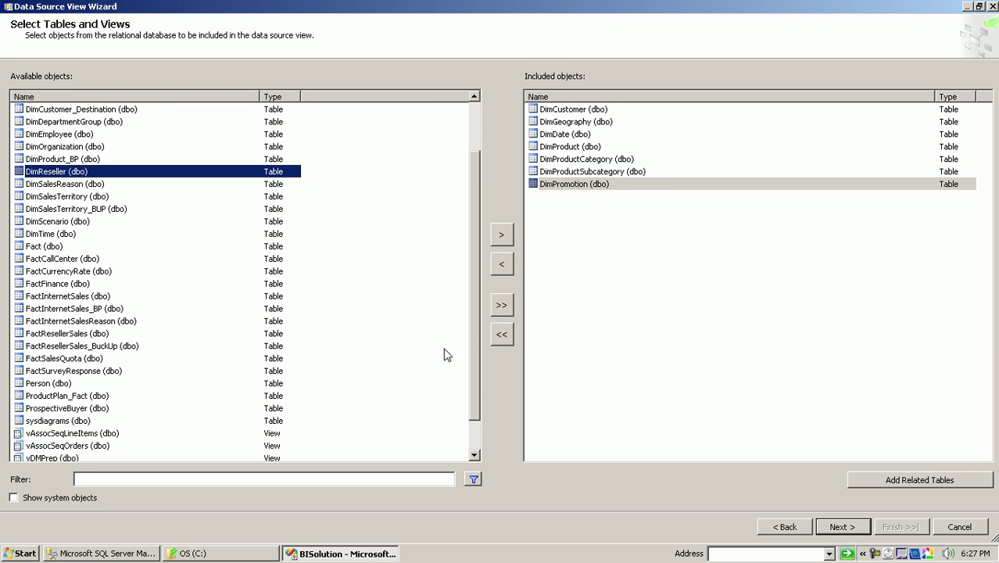
pyautogui.click(76, 296)
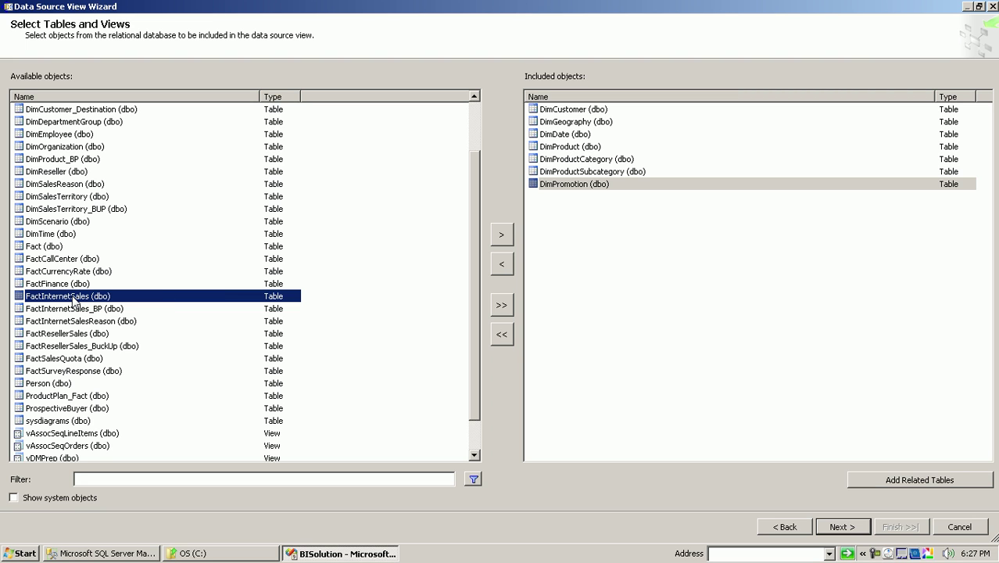
pyautogui.doubleClick(73, 299)
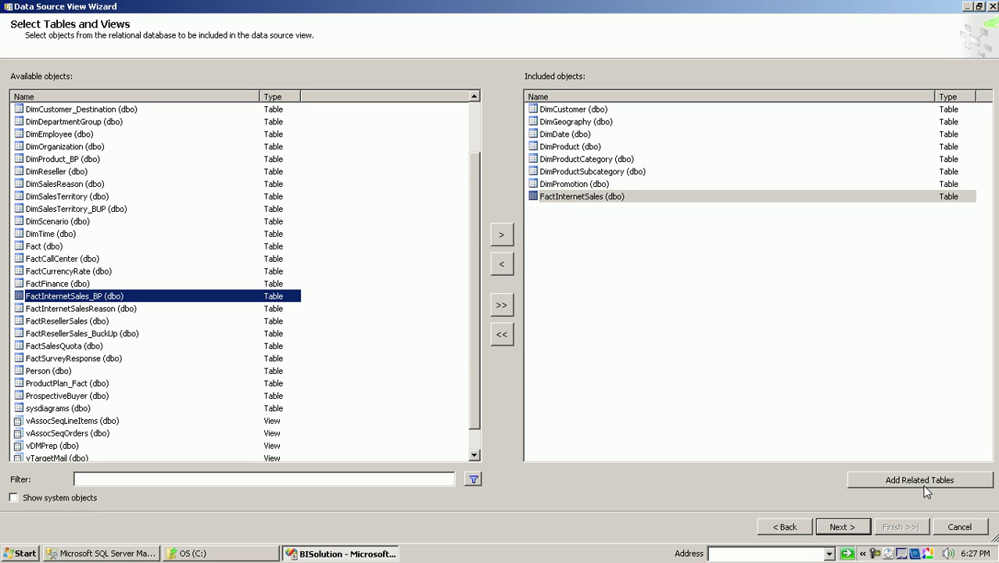
pyautogui.click(840, 527)
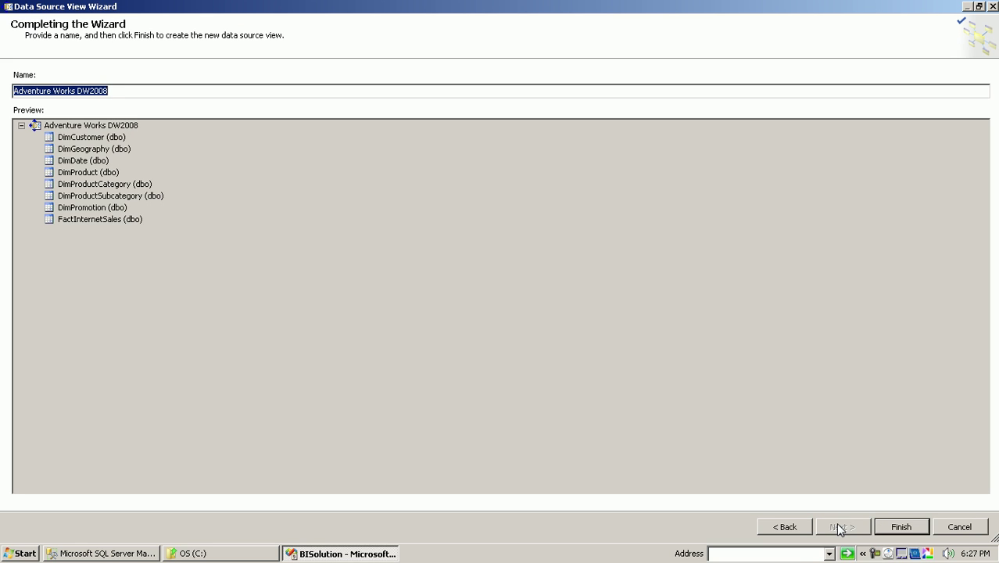
# - Name the data source view AdventureWorksDW2008_DSV and finish the wizard
pyautogui.click(60, 91)
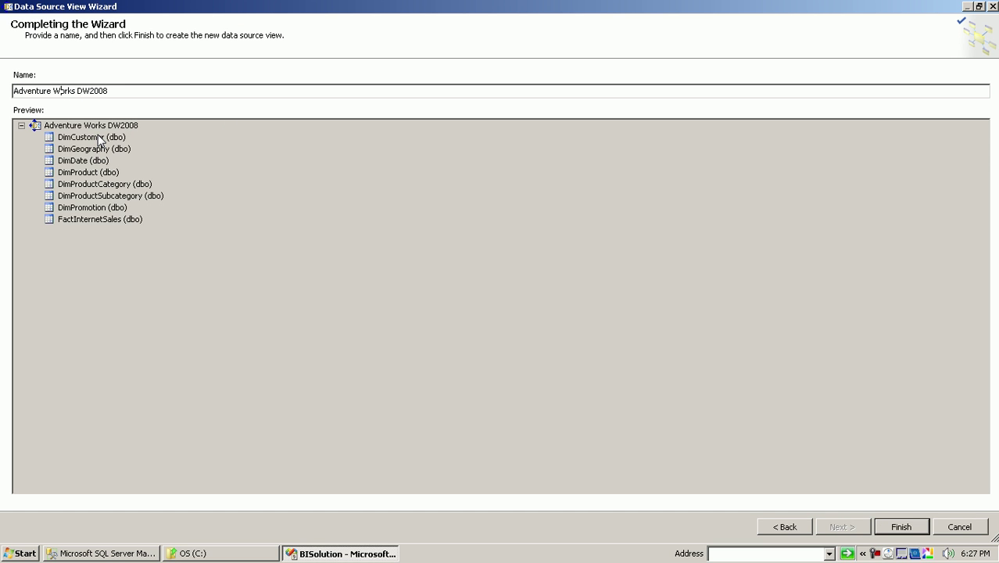
pyautogui.press('Left')
pyautogui.press('BackSpace')
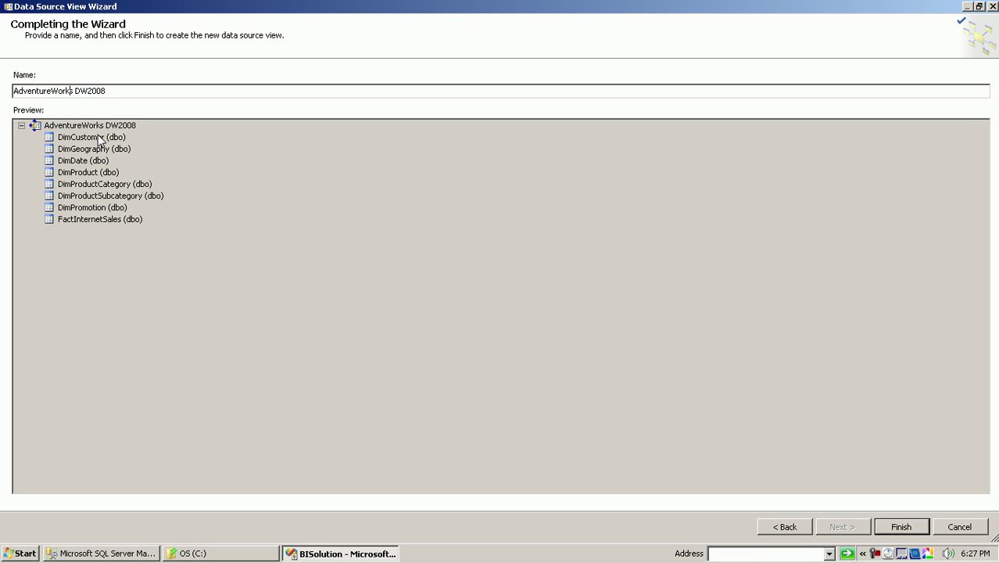
pyautogui.press('Delete')
pyautogui.press('Right')
pyautogui.press('Right')
pyautogui.press('Right')
pyautogui.press('Right')
pyautogui.press('Right')
pyautogui.write('_DSV')
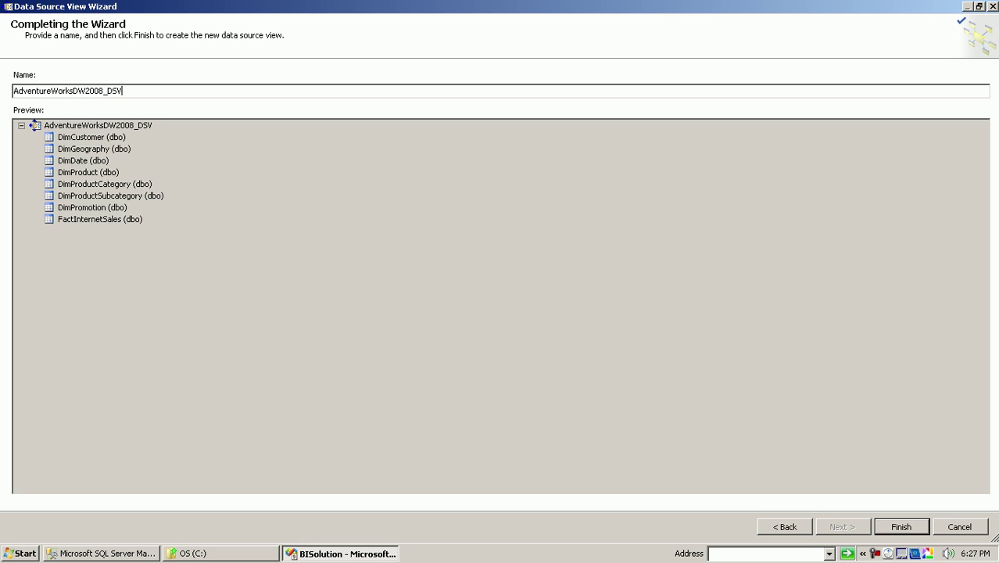
pyautogui.click(894, 525)
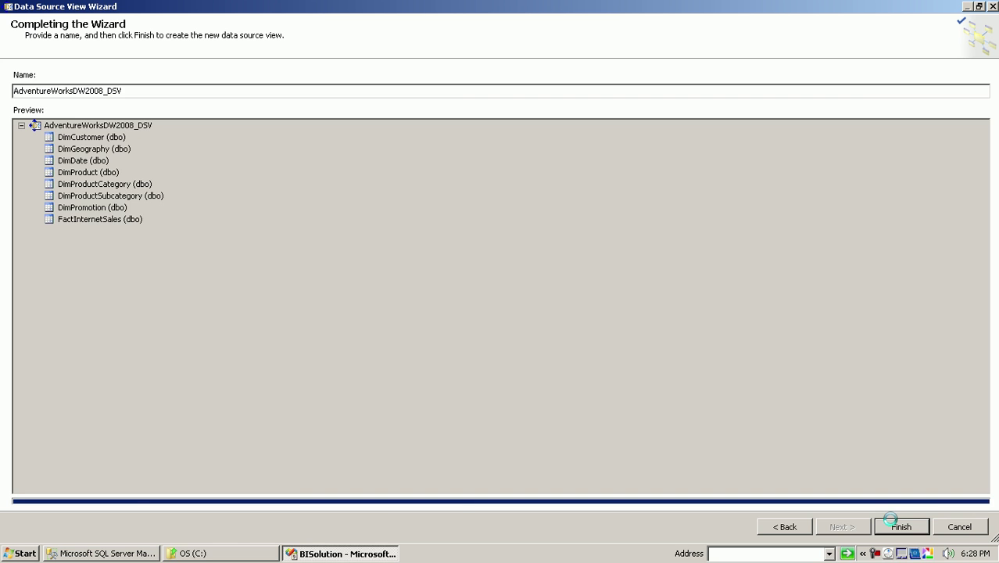